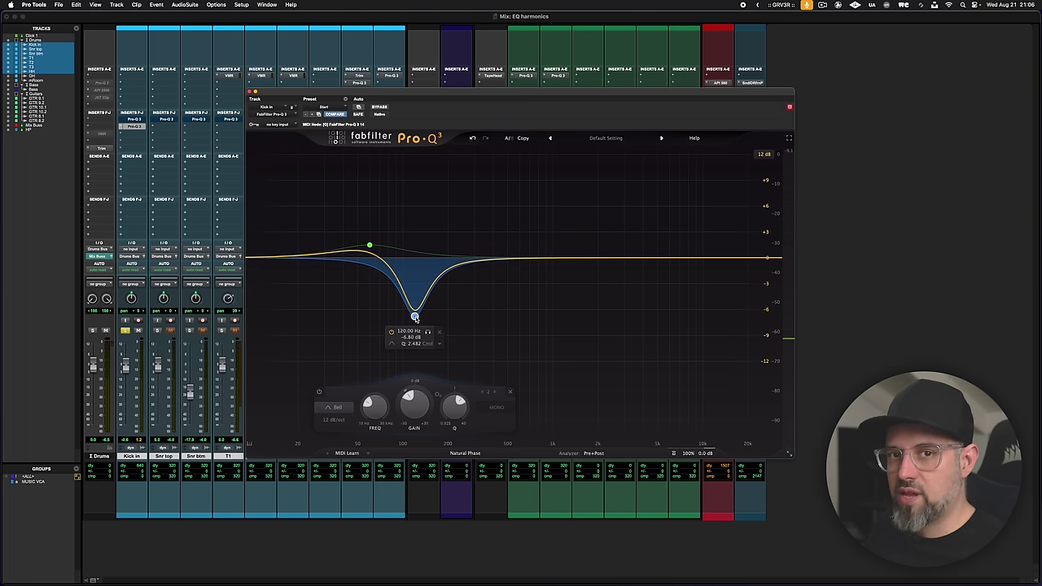
- Raise the kick EQ's 60 Hz band to about +3 dB and audition the kick with the new boost
key("space")
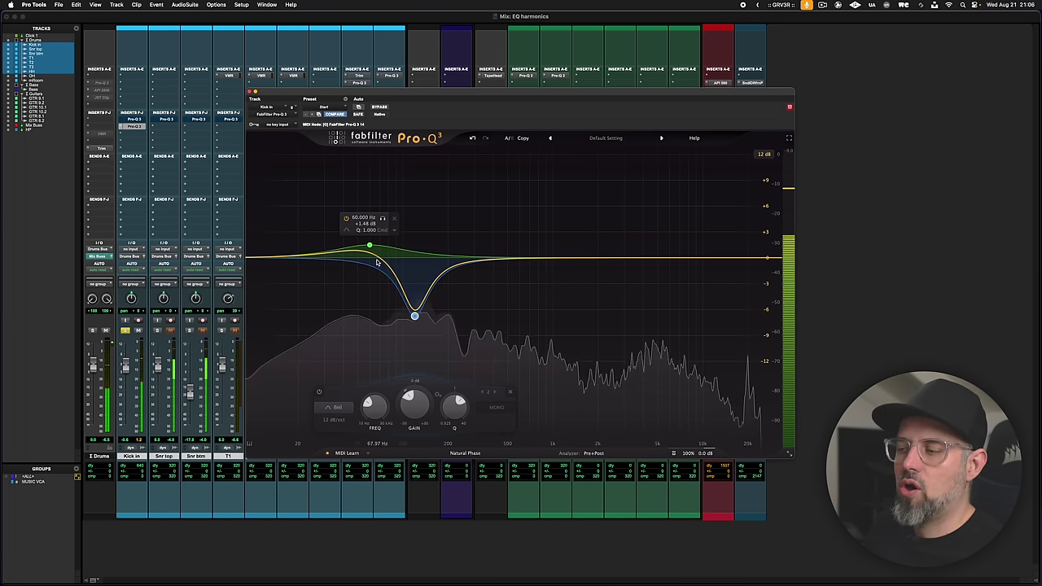
key("space")
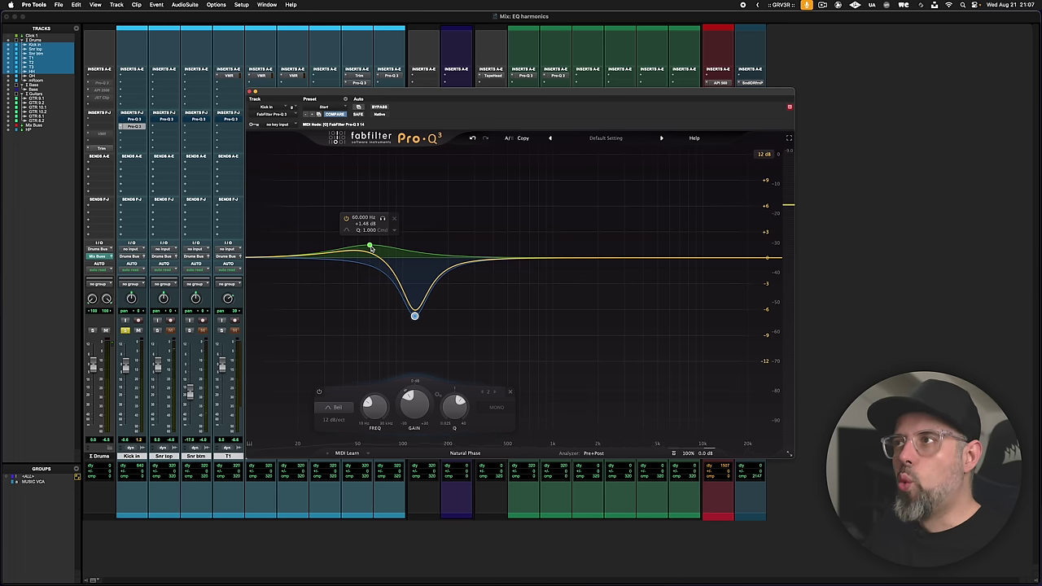
left_click_drag(370, 246, 370, 233)
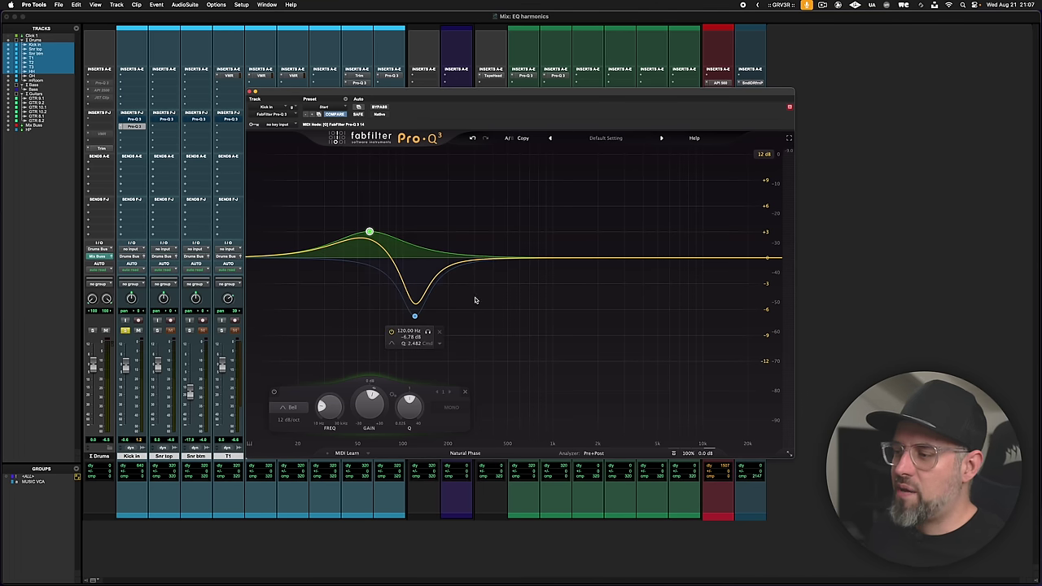
key("space")
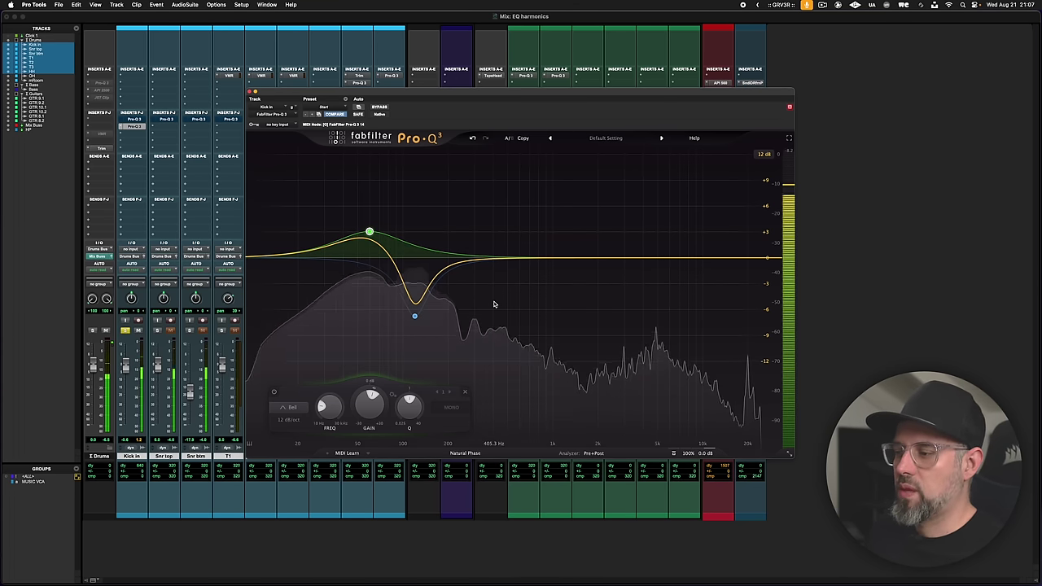
key("space")
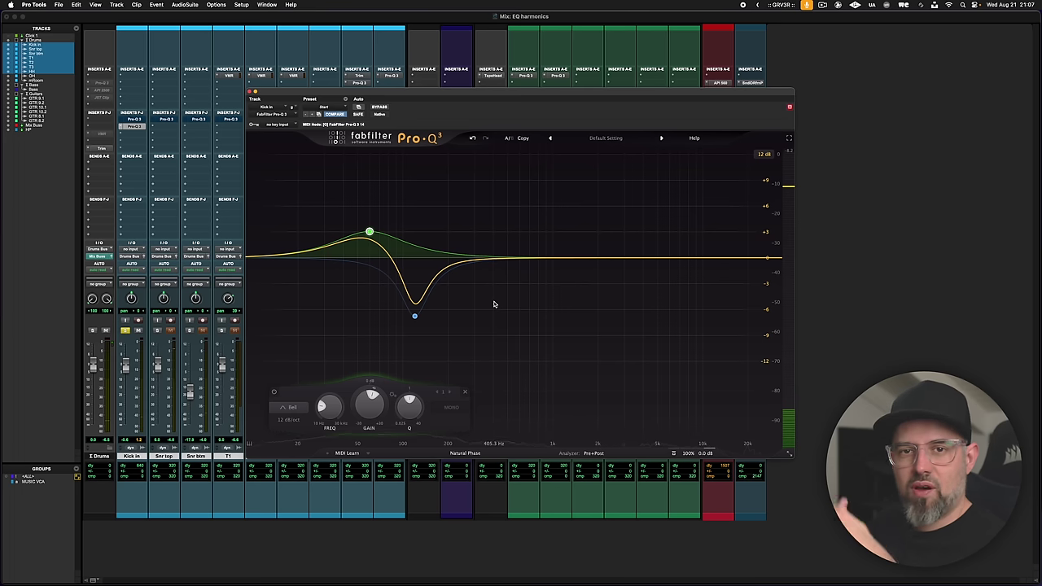
- Add a bell band at 240 Hz to the kick EQ and cut it to about -6.3 dB during playback
mouse_move(415, 317)
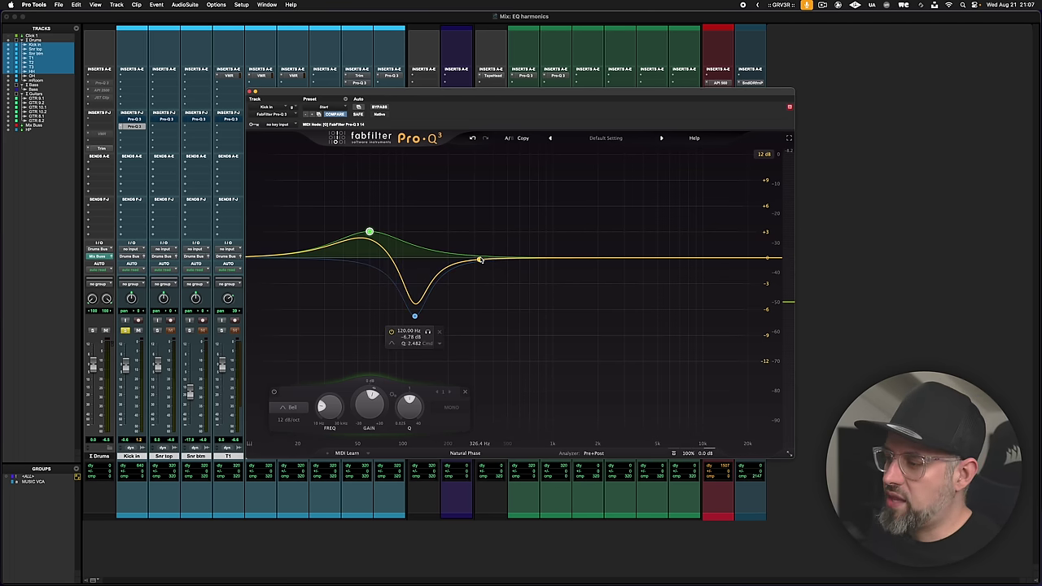
left_click_drag(483, 261, 479, 228)
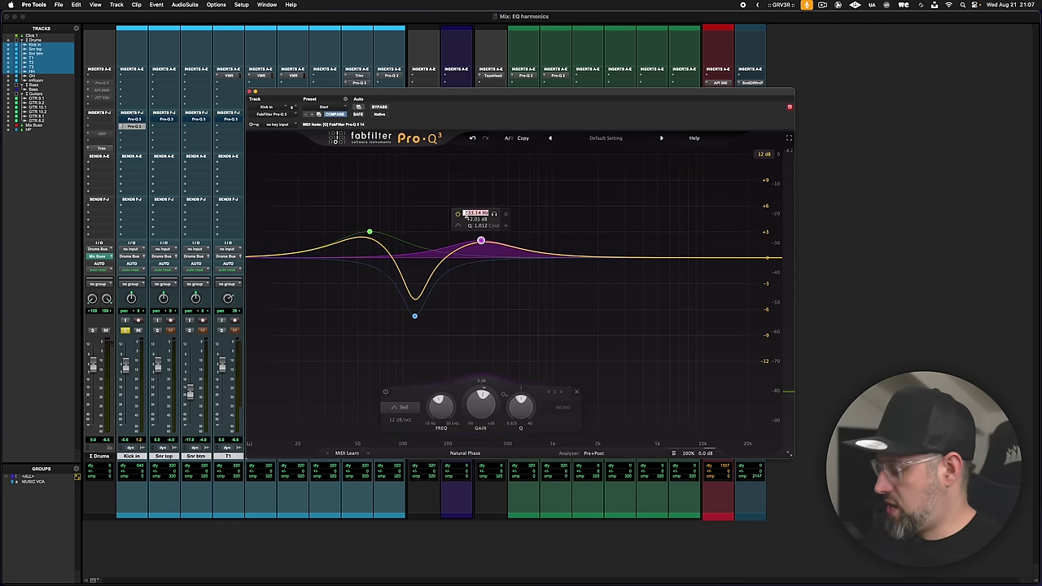
type("240")
key("Return")
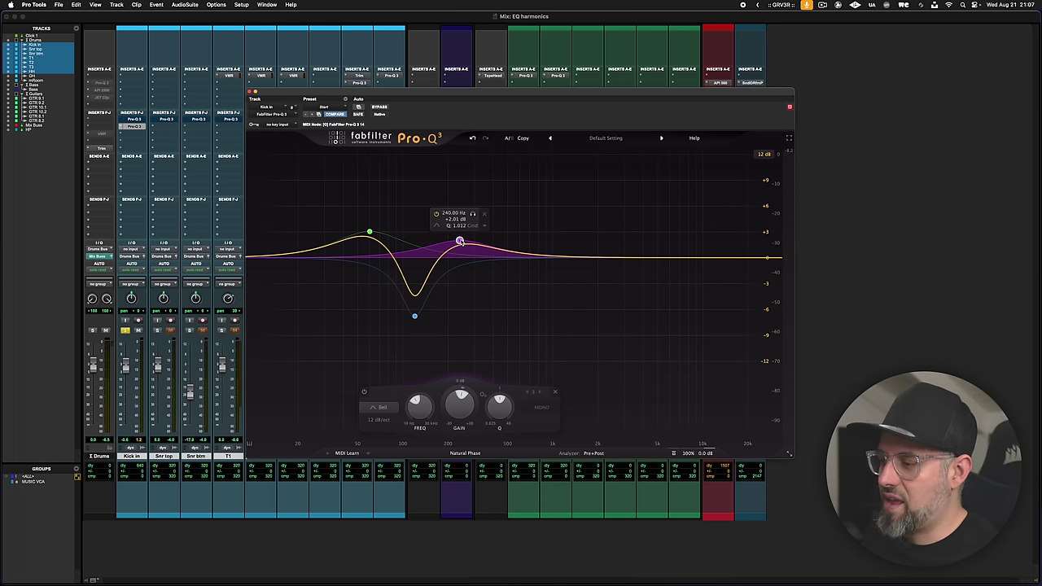
key("space")
left_click_drag(459, 241, 448, 316)
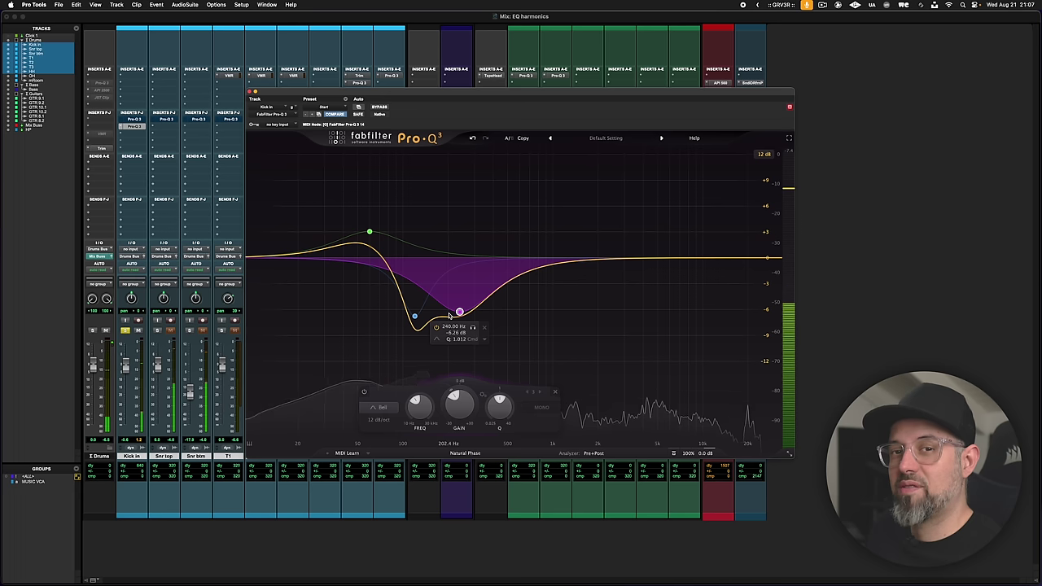
key("space")
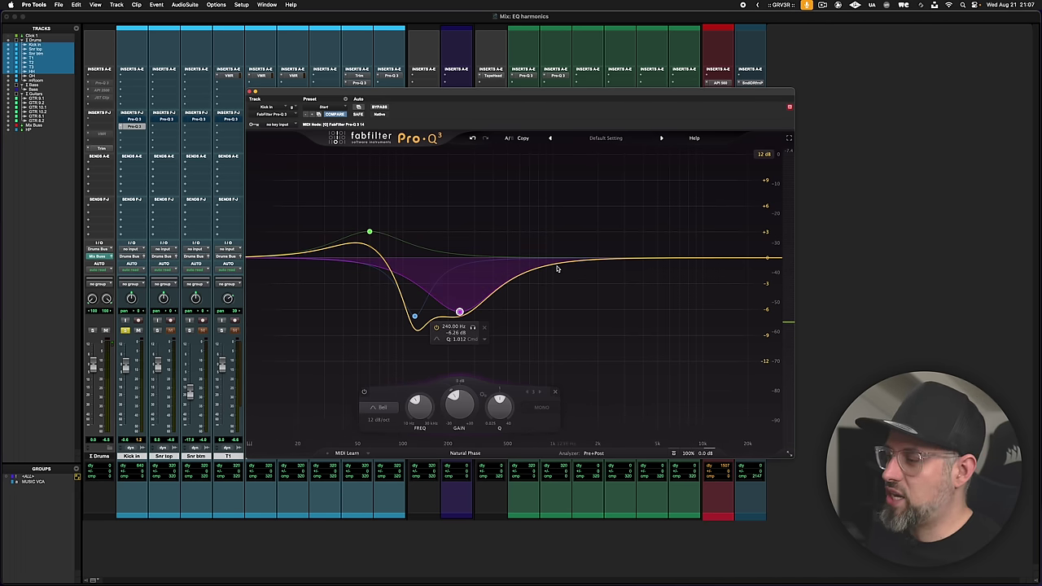
- Add a bell band at 480 Hz to the kick EQ and cut it to about -6.6 dB during playback
left_click_drag(537, 271, 511, 222)
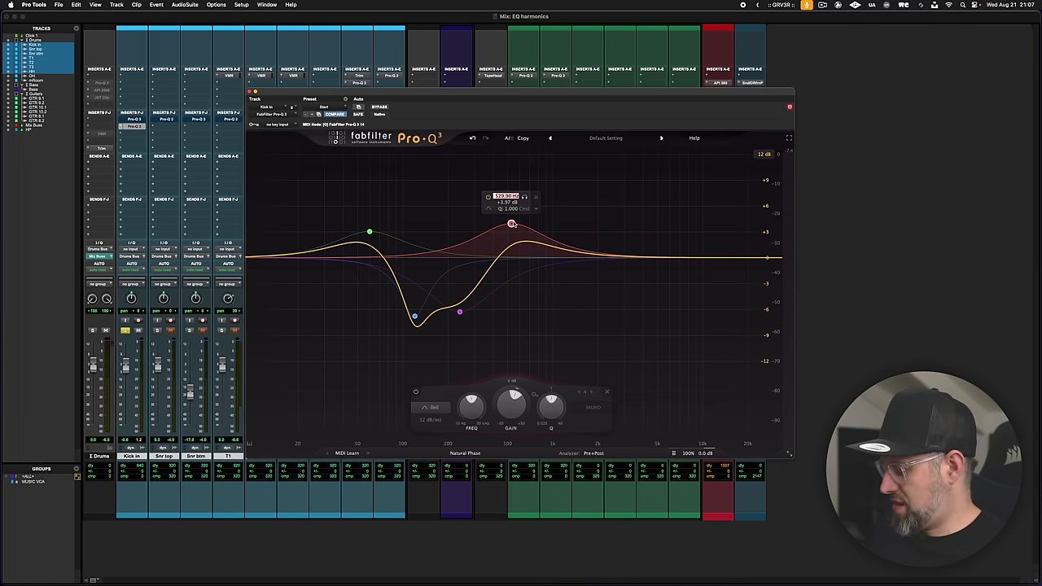
key("Return")
key("space")
left_click_drag(506, 225, 513, 318)
key("space")
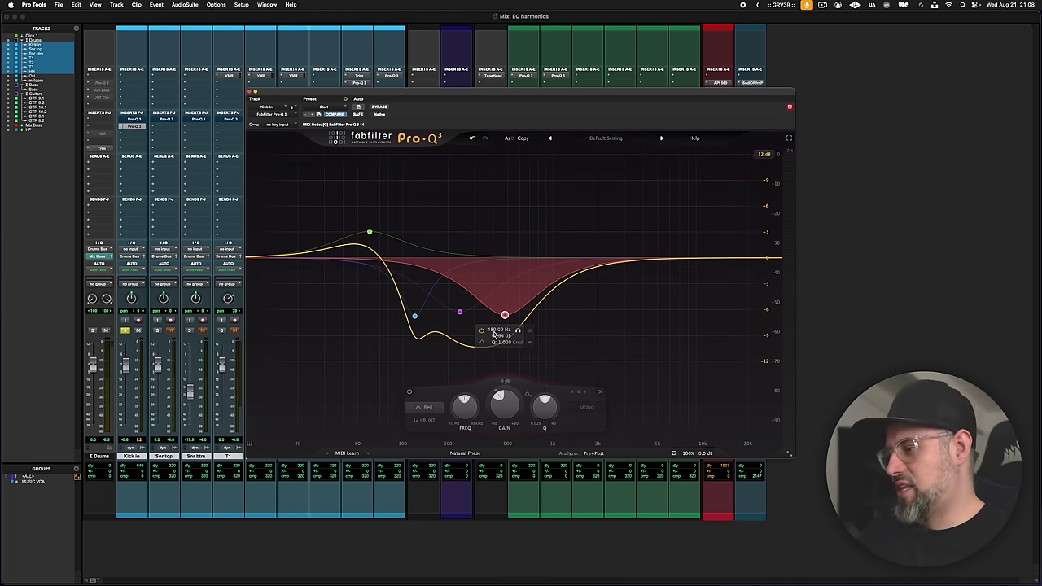
- Audition a 960 Hz bell band boosted to about +10.2 dB on the kick, and remove that band
left_click_drag(588, 274, 585, 241)
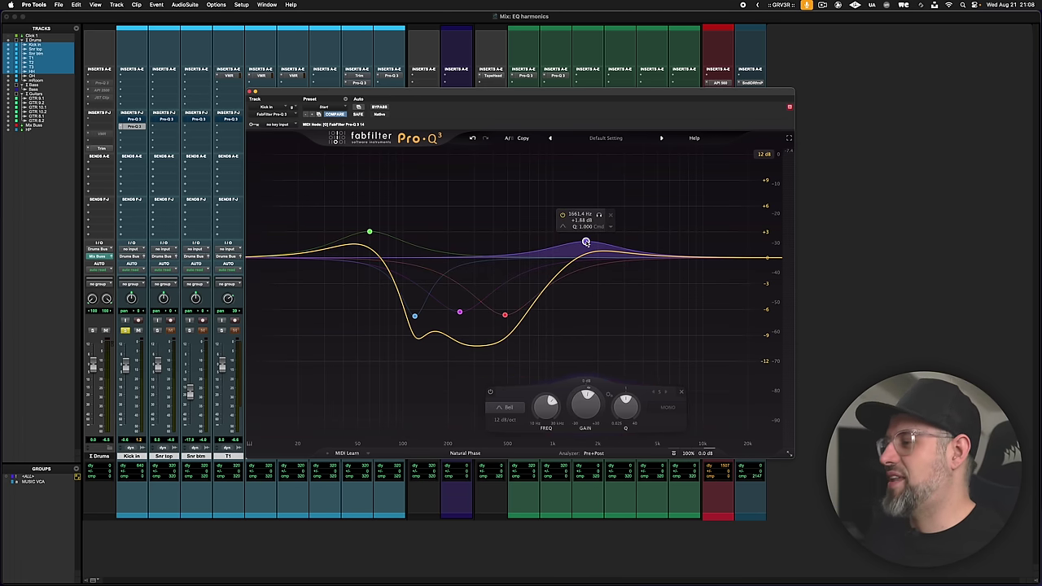
type("960")
key("Return")
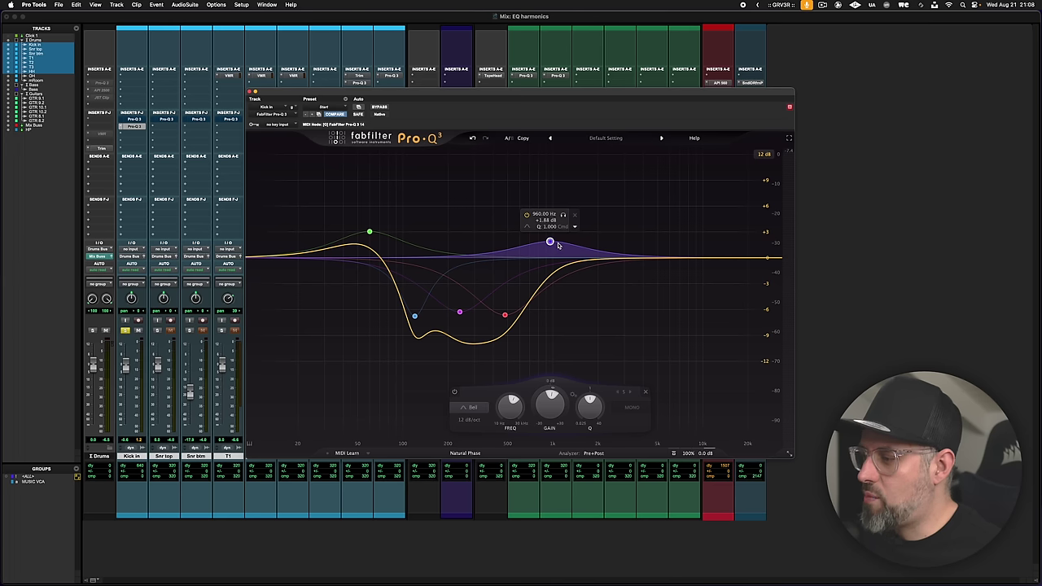
key("space")
left_click_drag(550, 242, 544, 172)
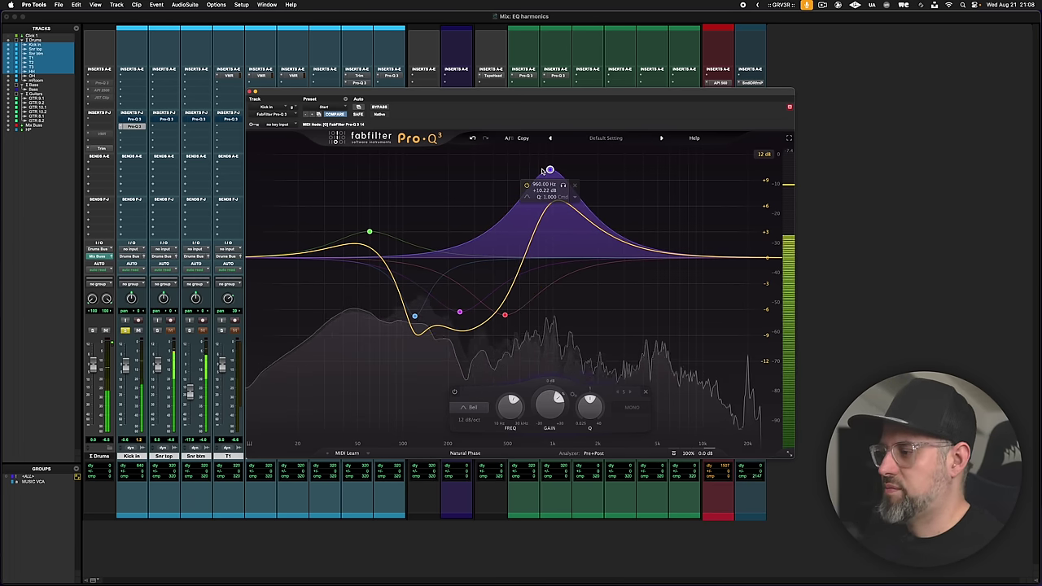
left_click(578, 188)
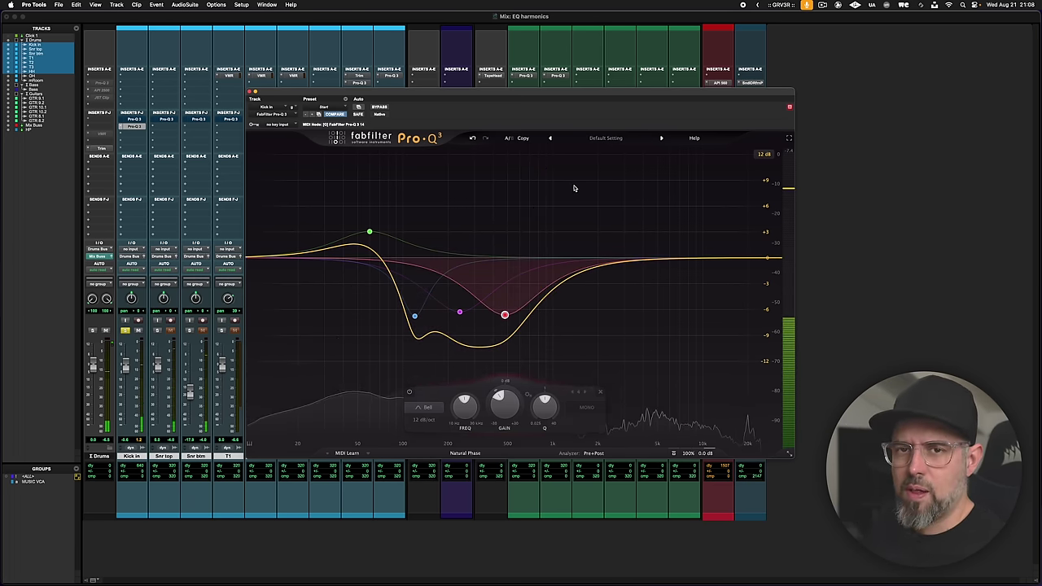
key("space")
- Switch to Calculator and work out the octave above 960 Hz, starting from 480
key("super+space")
type("cal")
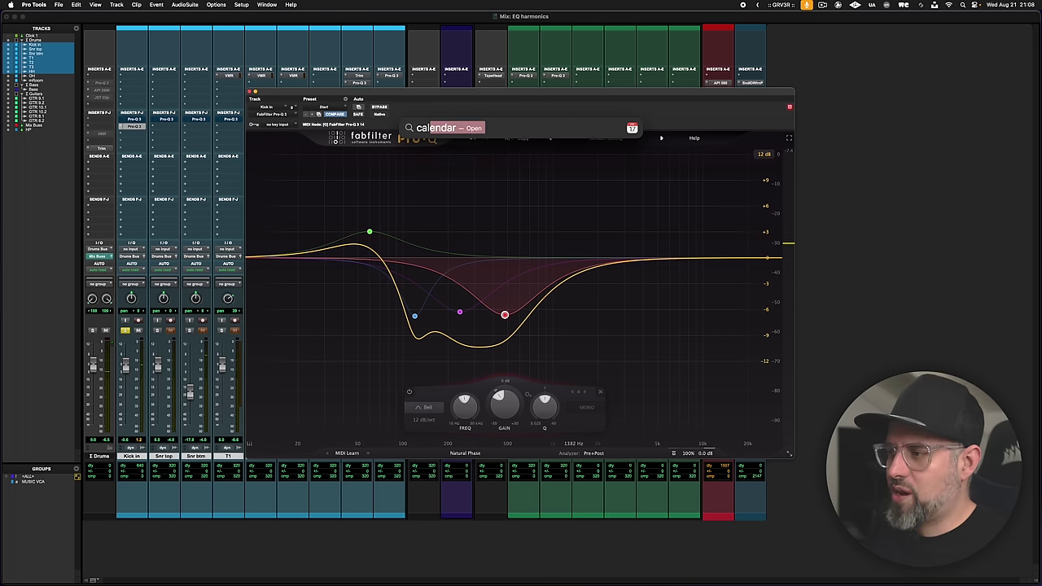
type("c")
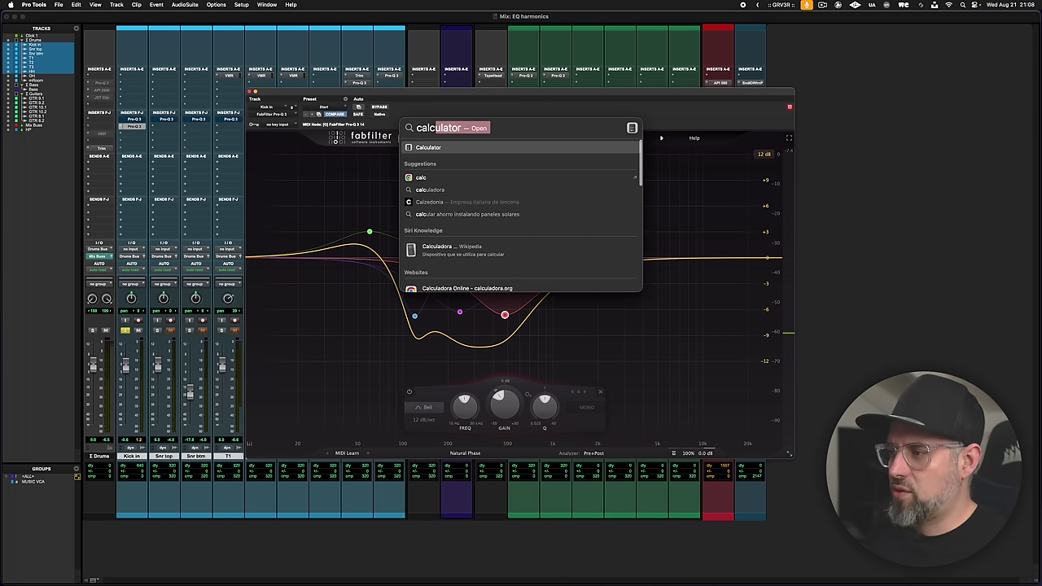
key("Return")
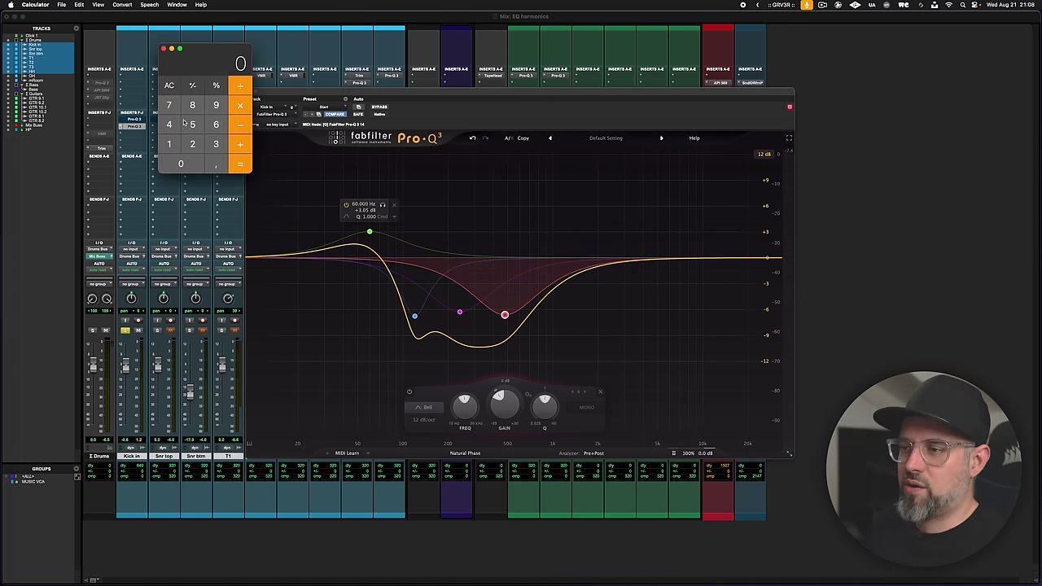
type("48")
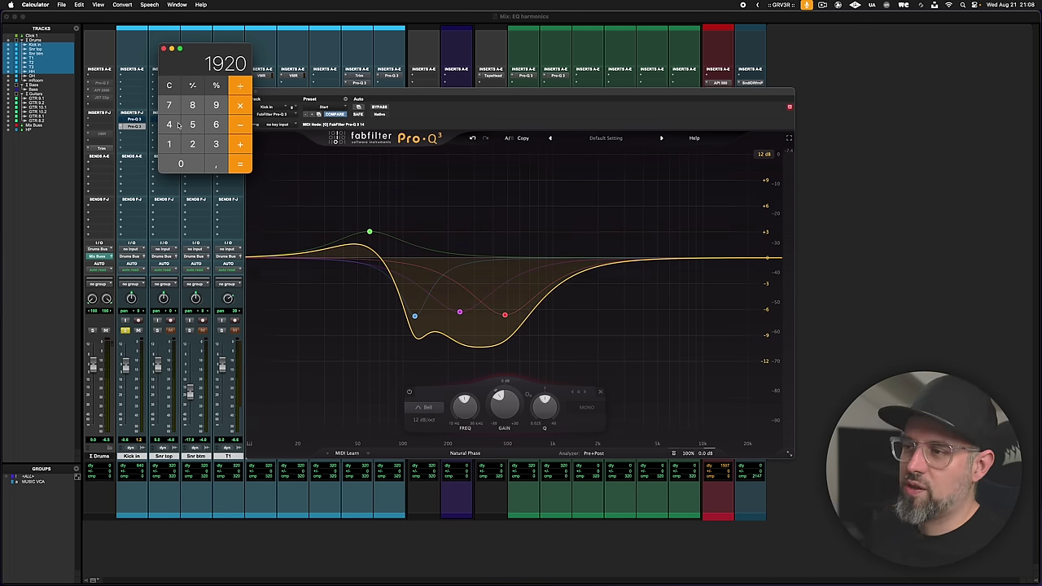
- Switch back to Pro Tools and add a bell band at 1920 Hz to the kick EQ, boosted to about +7.7 dB
left_click_drag(623, 259, 618, 241)
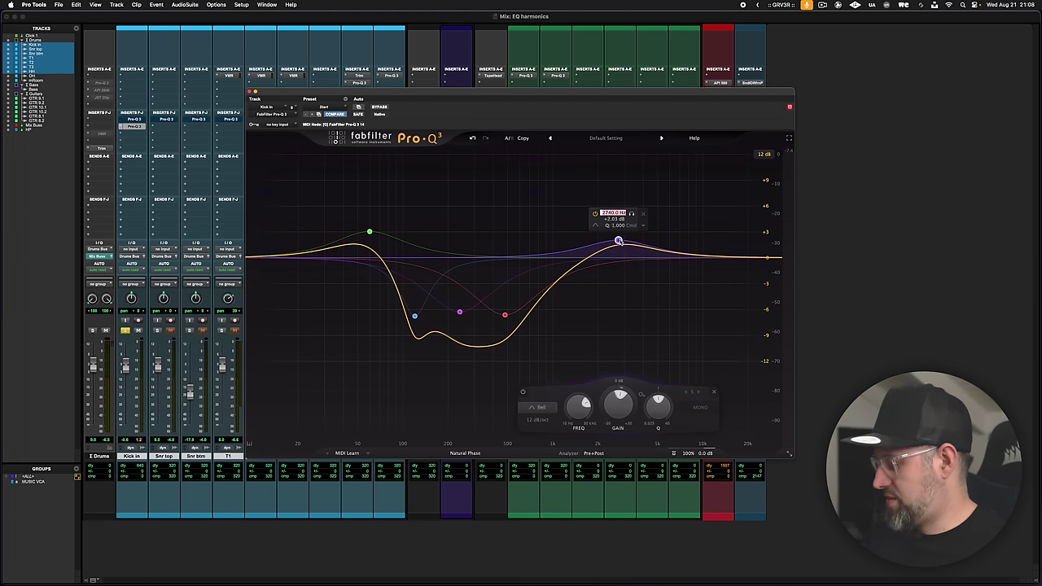
key("Return")
mouse_move(594, 241)
left_mouse_down()
mouse_move(593, 159)
mouse_move(596, 216)
mouse_move(606, 224)
mouse_move(595, 251)
mouse_move(595, 231)
left_mouse_up()
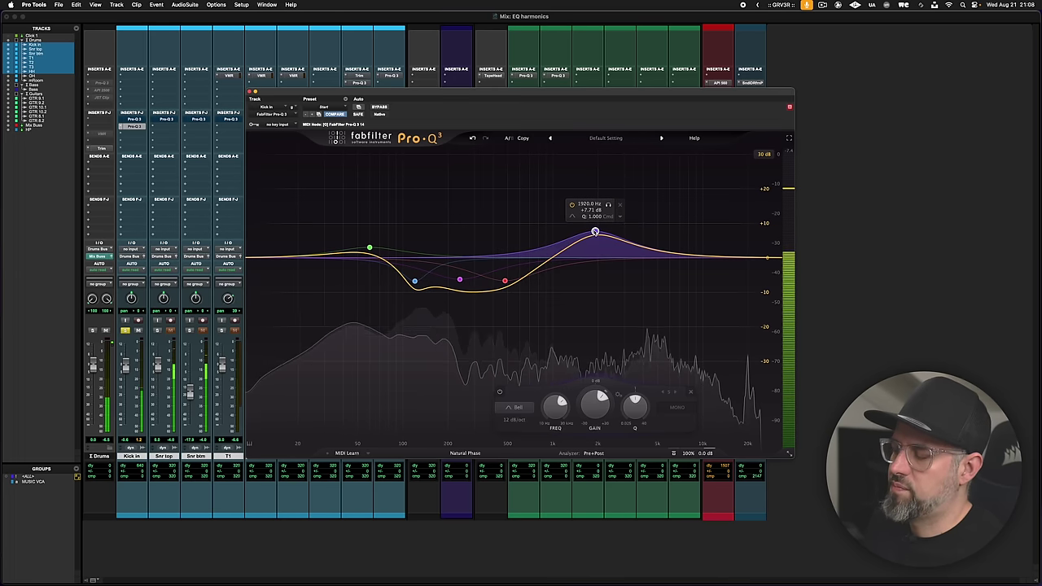
- Set the EQ display range to 12 dB and audition the kick with the 1920 Hz boost
left_click(764, 155)
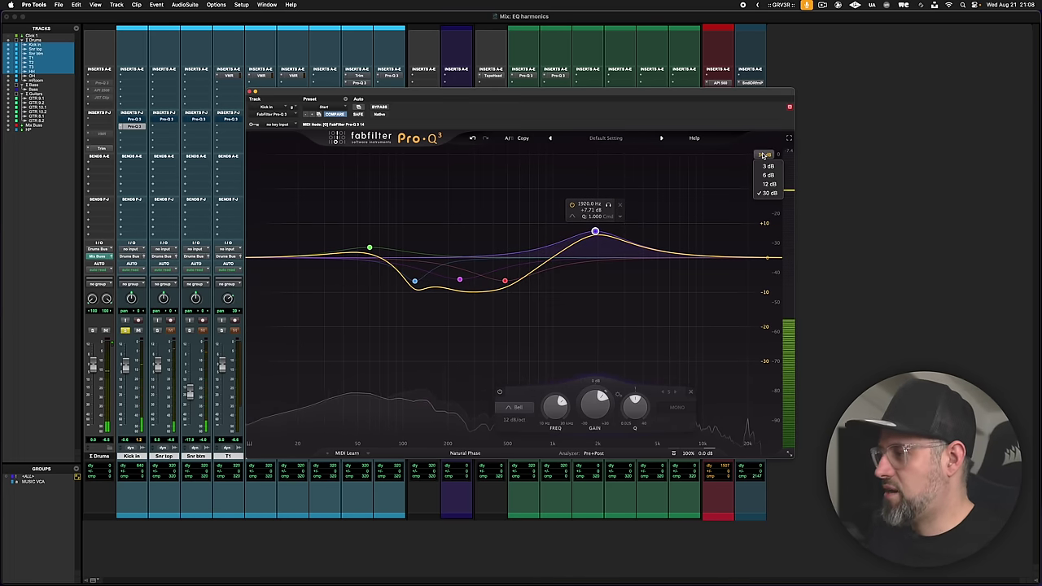
left_click(765, 185)
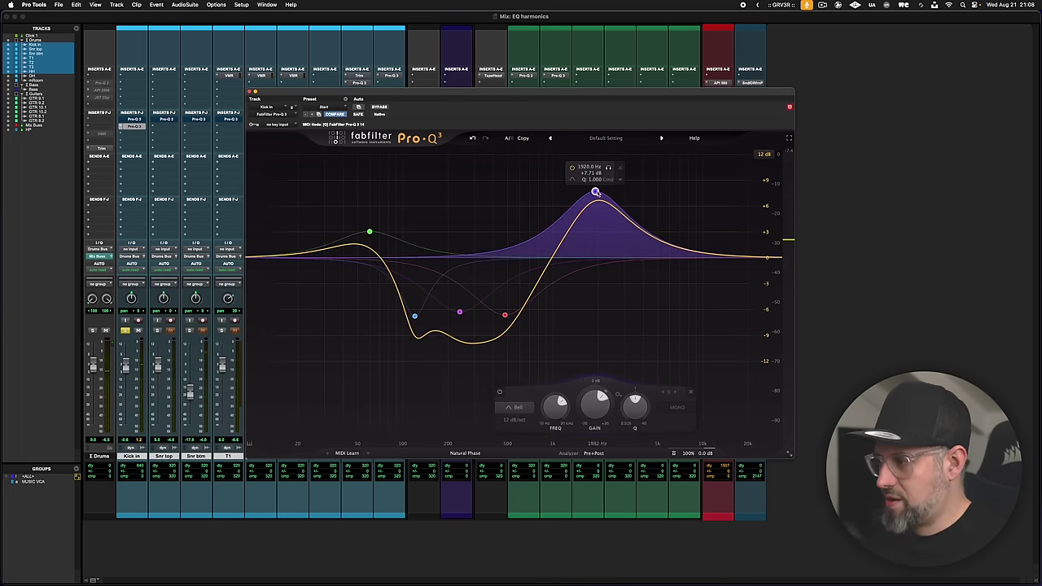
key("space")
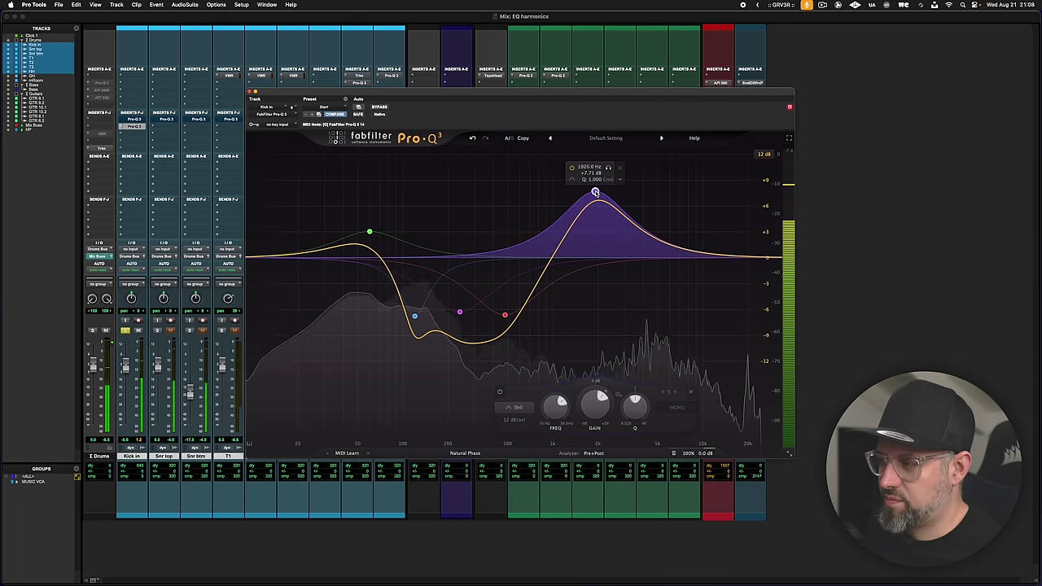
key("space")
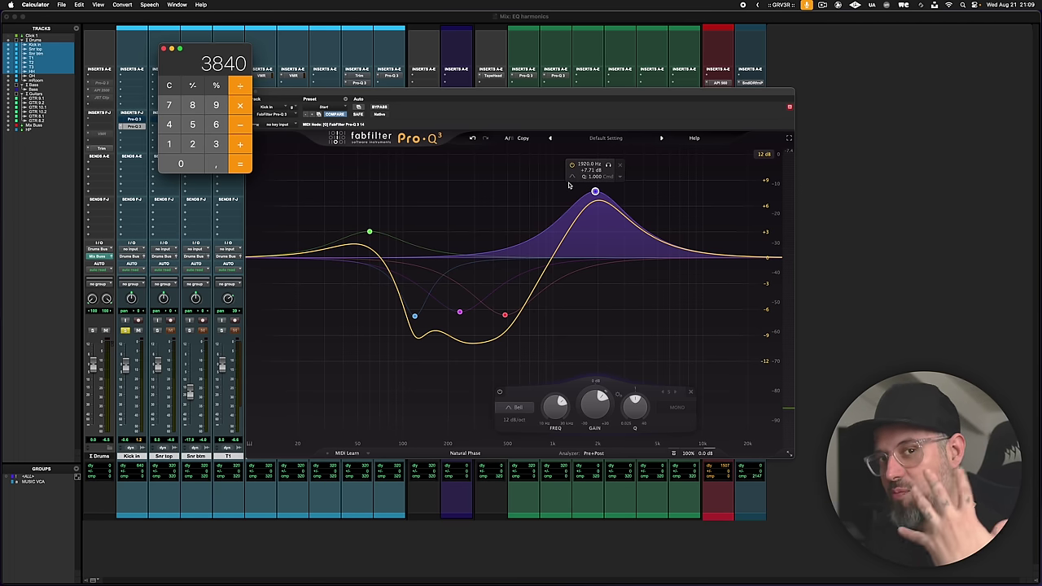
- Add a bell band at 3840 Hz to the kick EQ and boost it to about +9 dB during playback
left_click_drag(666, 246, 656, 219)
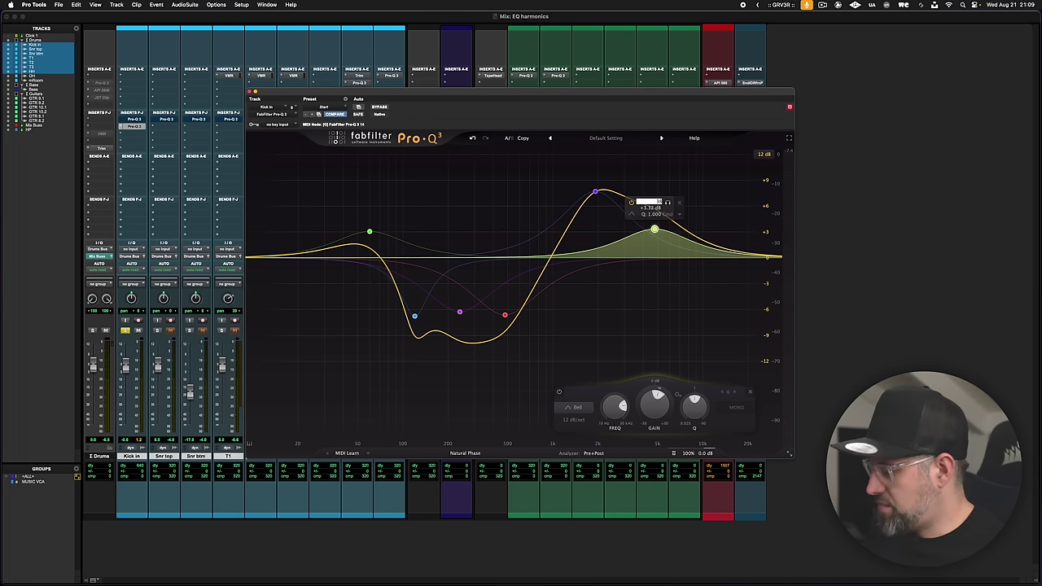
type("40")
key("Return")
key("space")
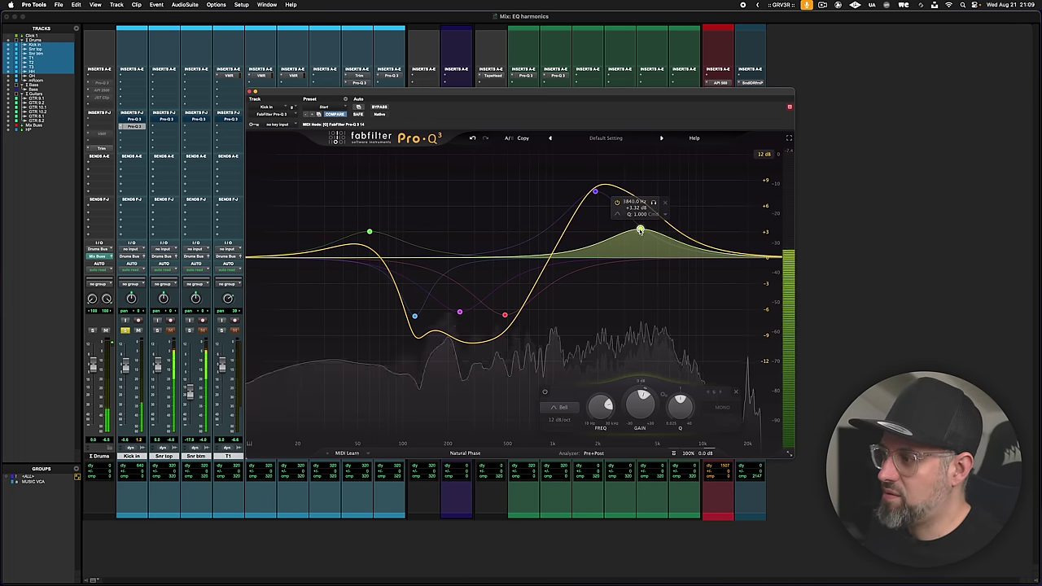
left_click_drag(640, 233, 639, 181)
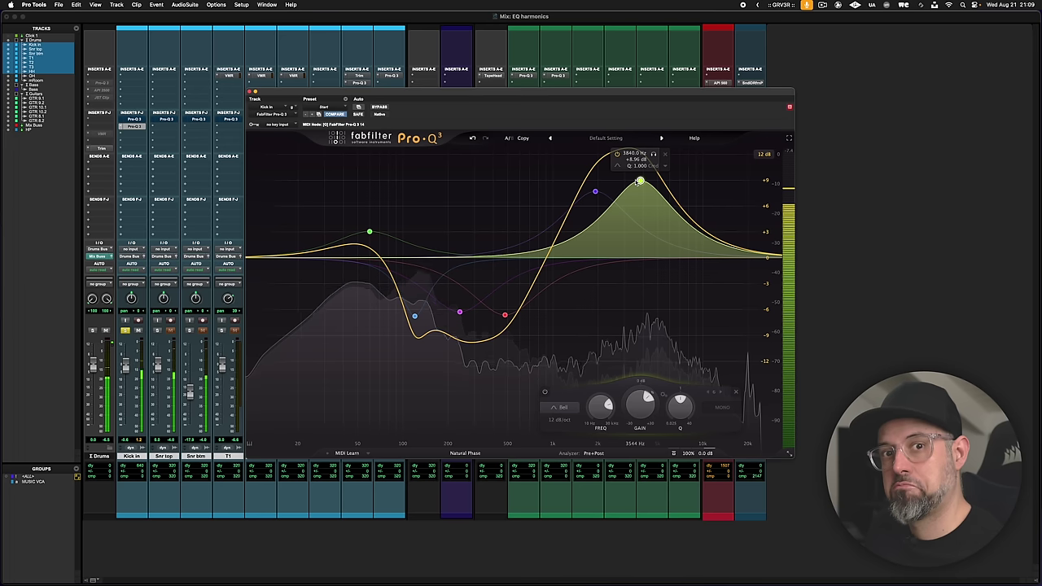
key("space")
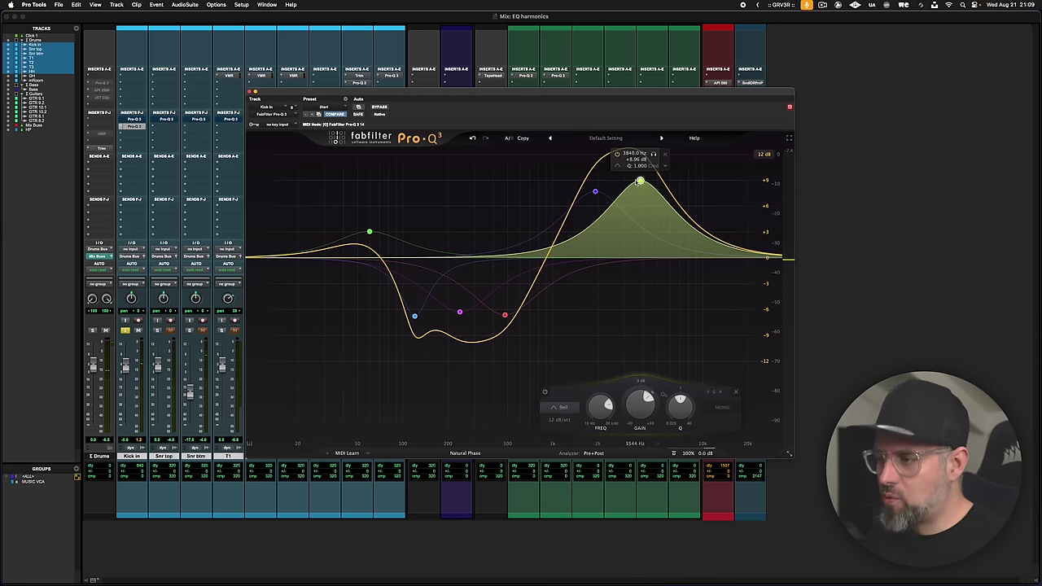
- Double 3840 in Calculator, and in Pro Tools add a 7680 Hz bell band to the kick EQ, boosted to about +7.9 dB during playback
key("super+Tab")
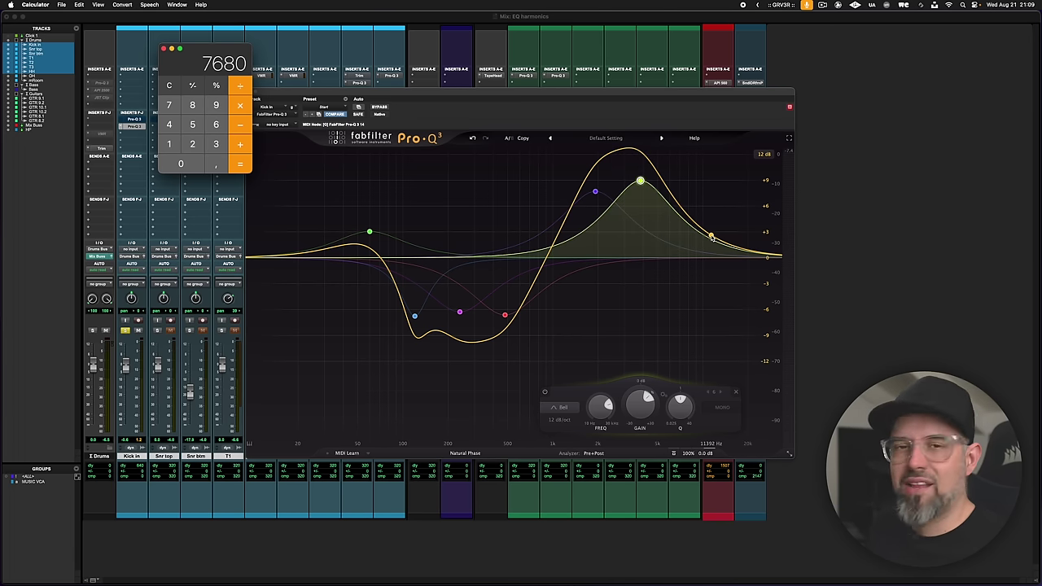
key("super+Tab")
left_click(687, 241)
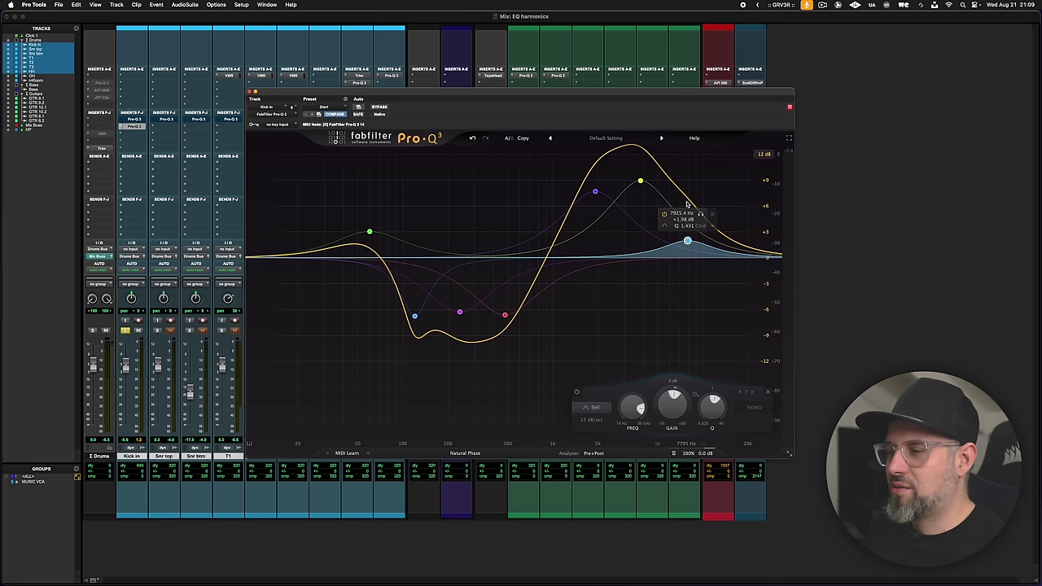
key("super+Tab")
key("super+Tab")
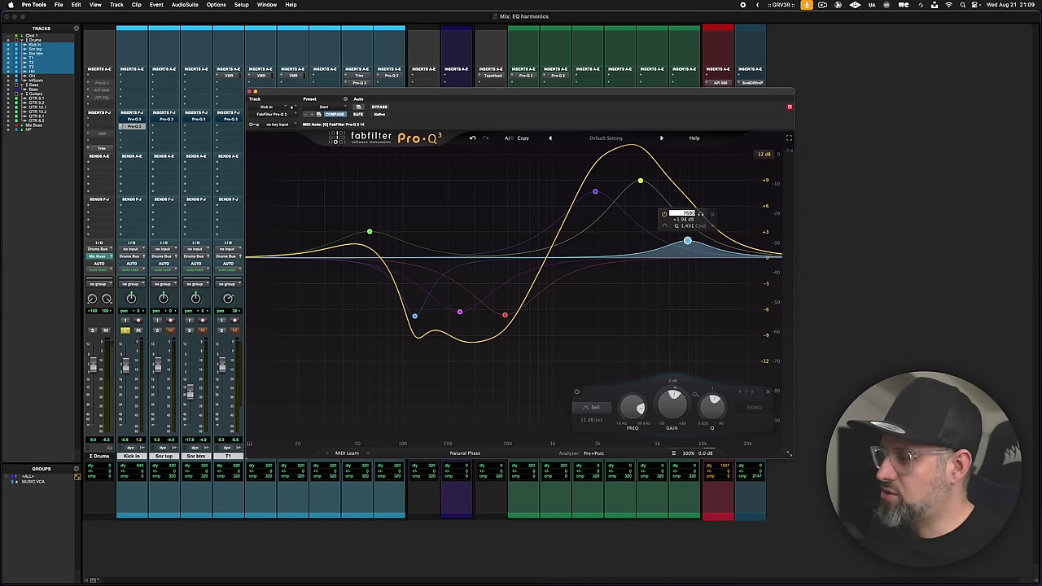
key("Return")
key("space")
left_click_drag(686, 241, 675, 189)
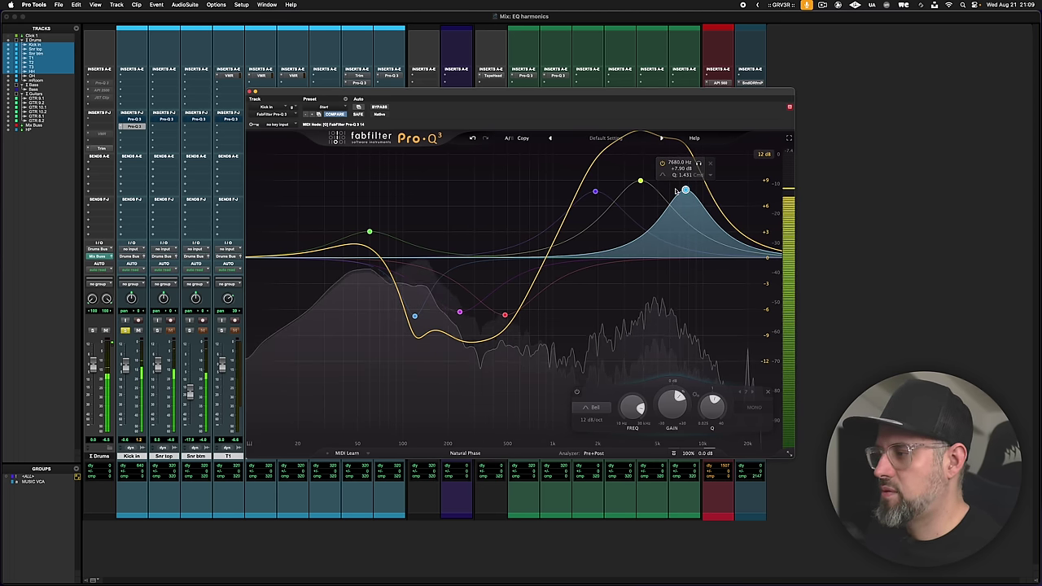
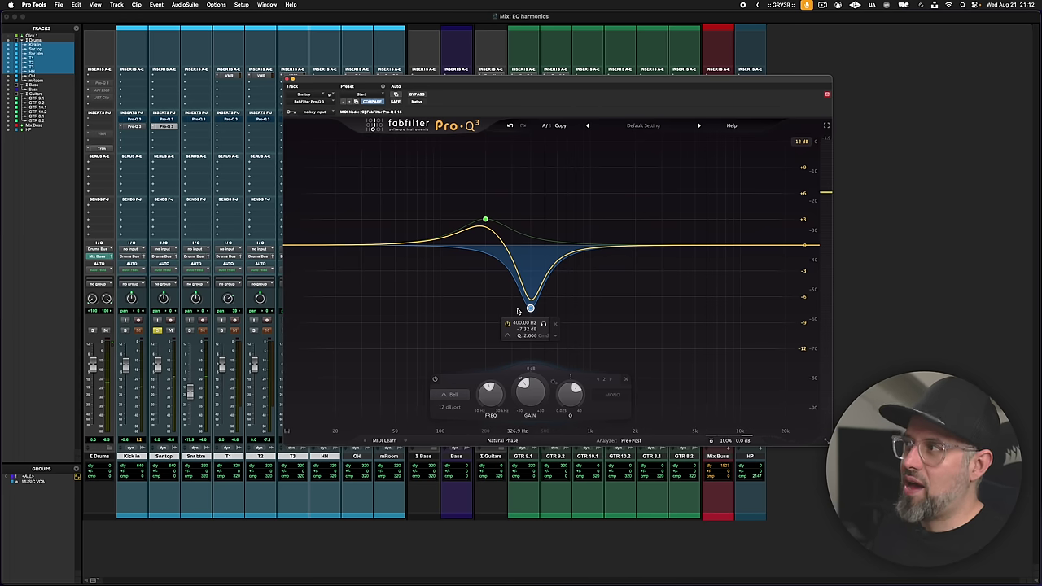
- Add a narrow bell band at 300 Hz, Q 7.687, to the snare top EQ and cut it by about 3 dB during playback
key("space")
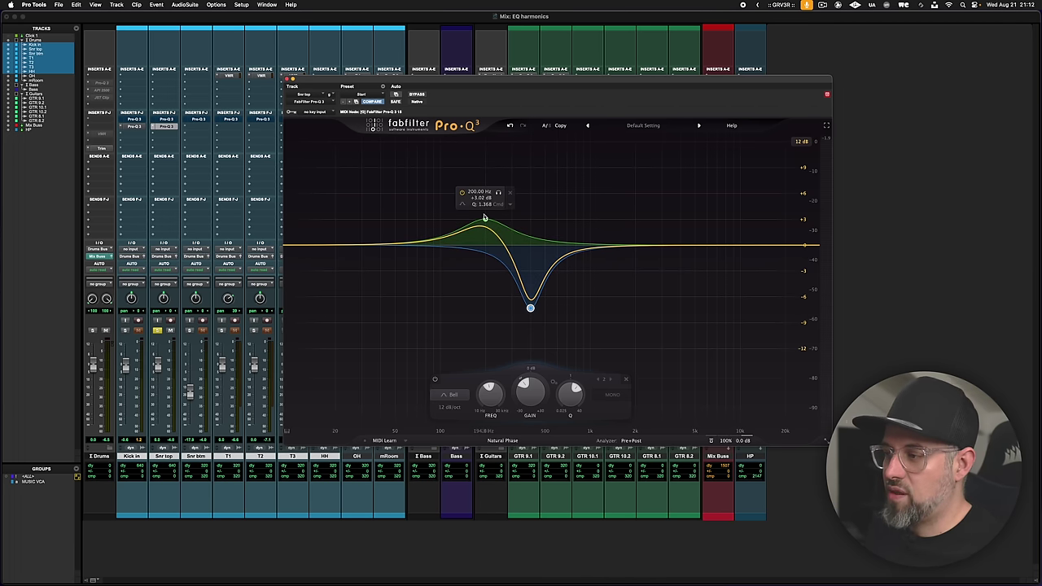
left_click_drag(509, 256, 512, 236)
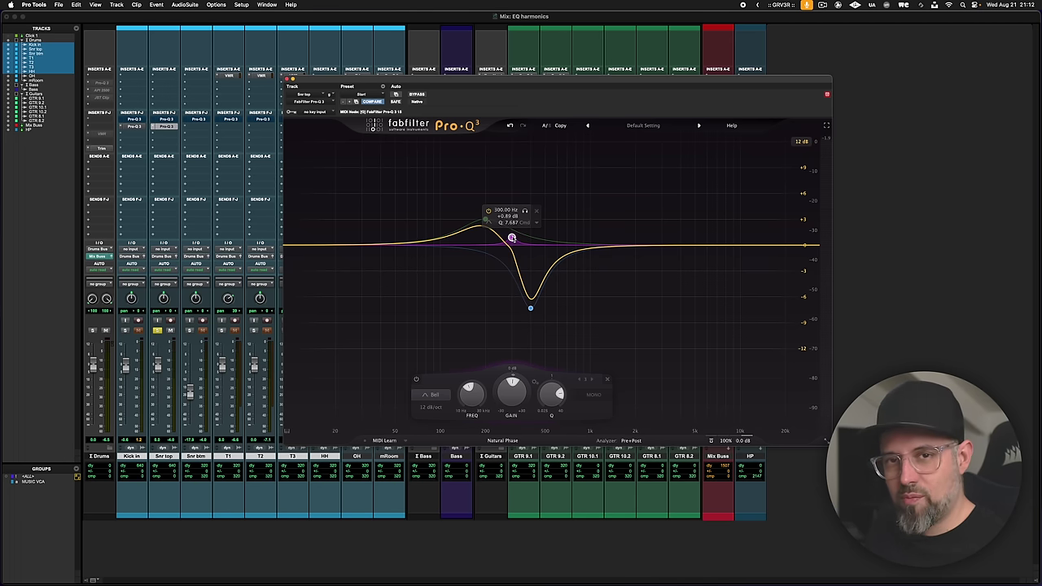
left_click_drag(512, 237, 507, 266)
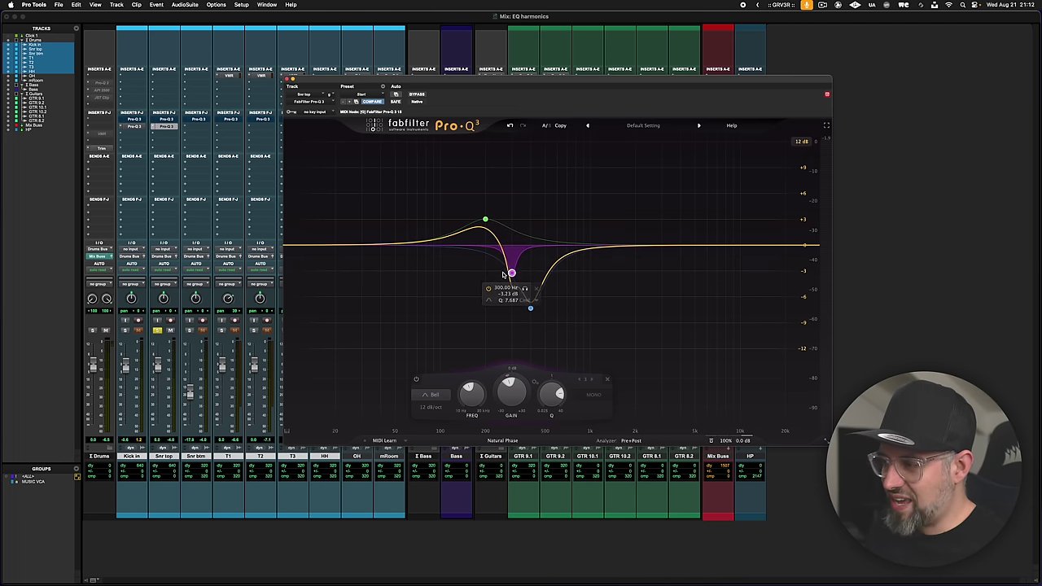
key("space")
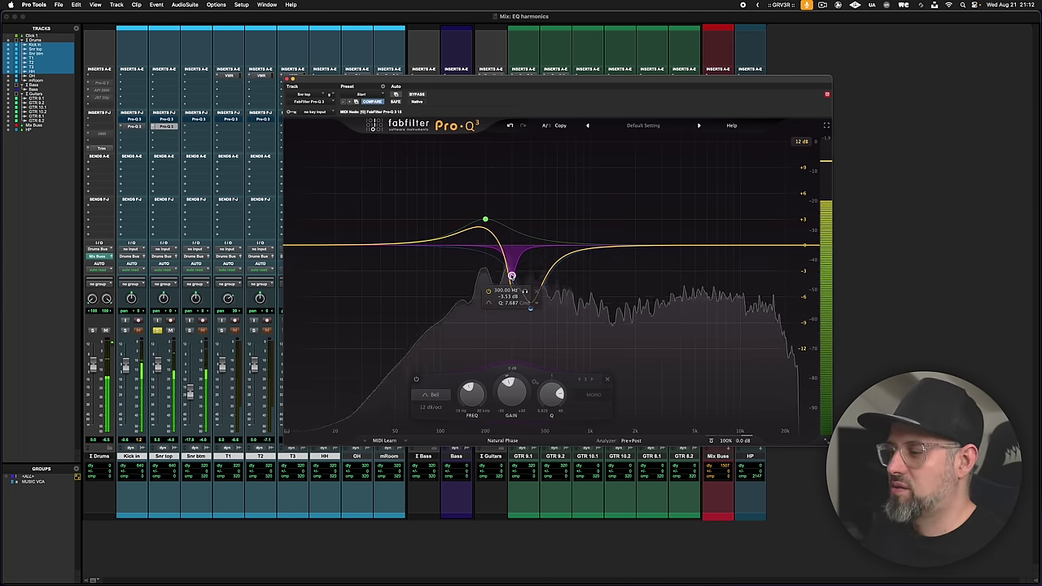
mouse_move(511, 276)
left_mouse_down()
mouse_move(512, 158)
mouse_move(496, 269)
left_mouse_up()
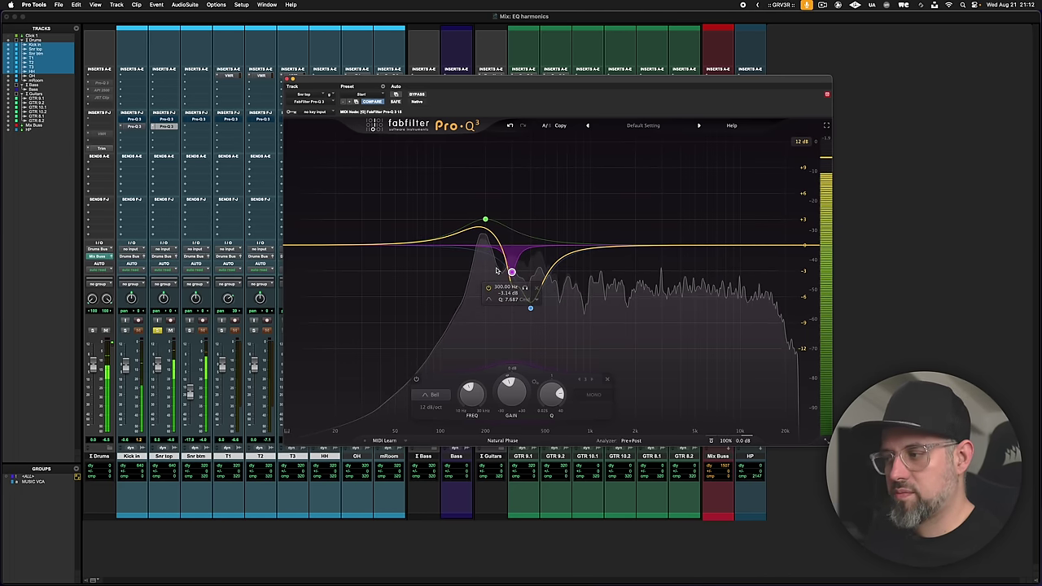
left_click(530, 307)
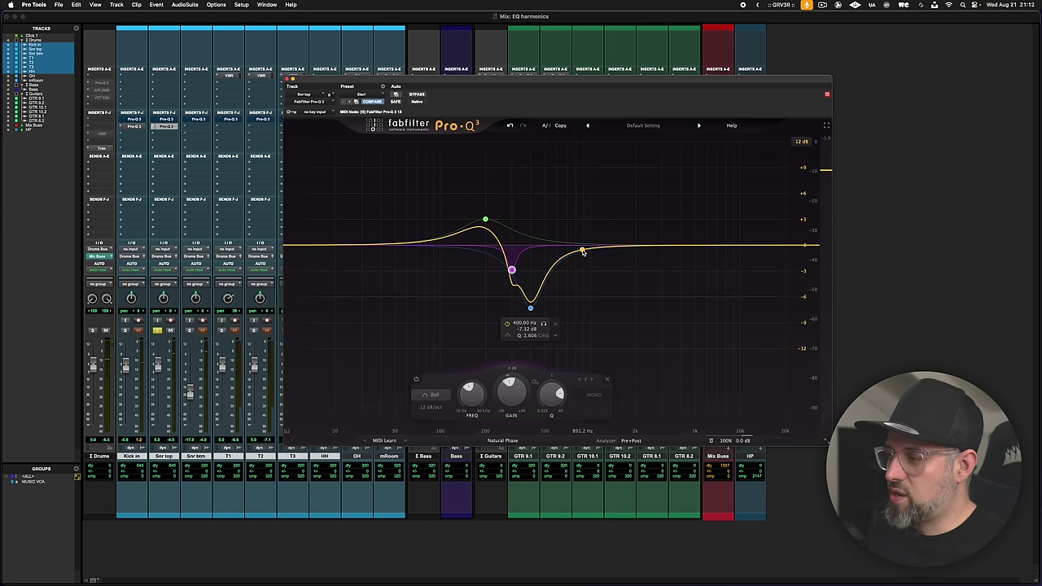
- Add a bell band at 800 Hz to the snare top EQ and cut it to about -2.9 dB during playback
left_click_drag(583, 251, 588, 204)
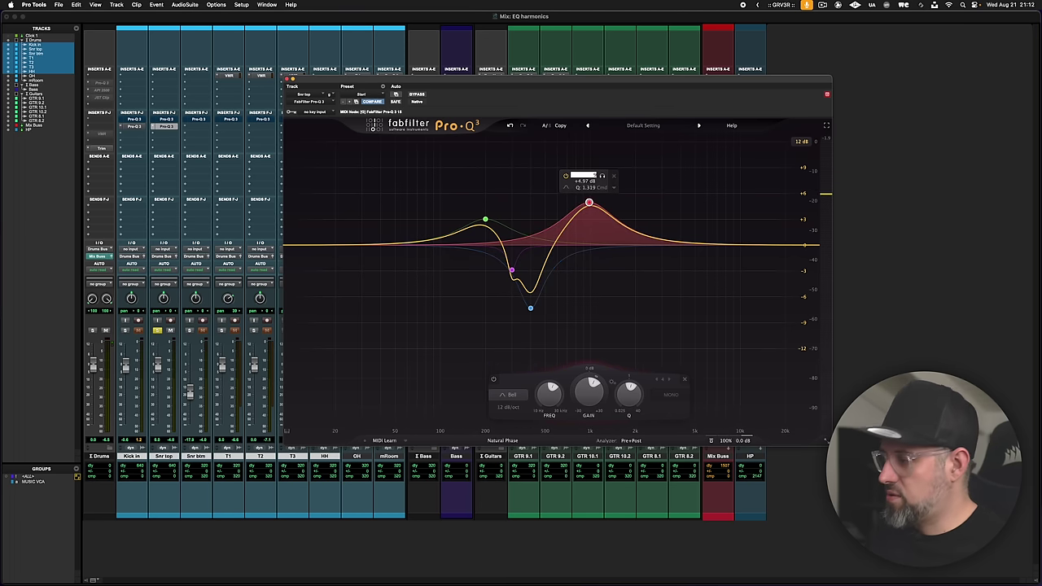
key("Return")
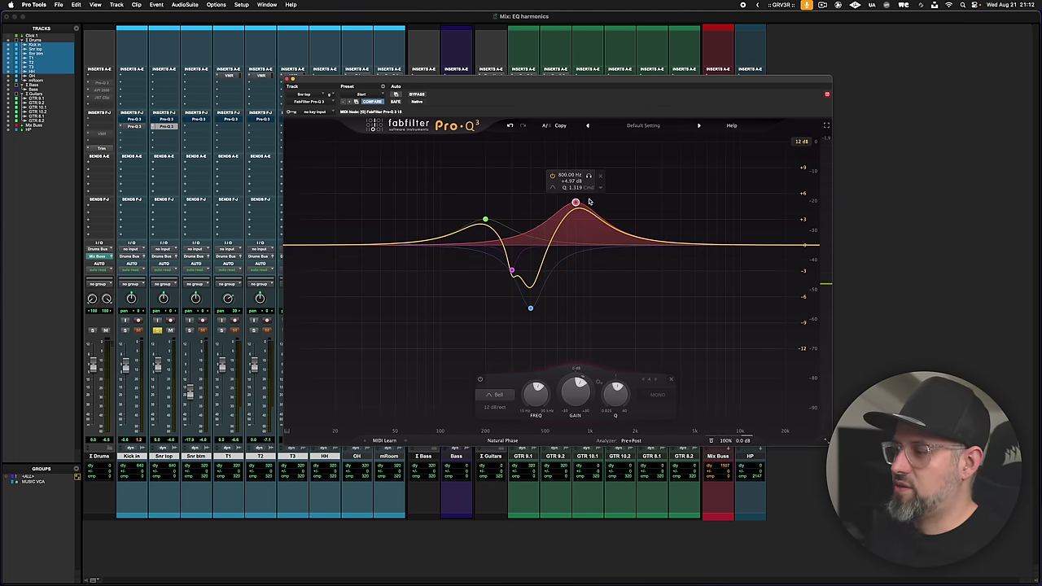
left_click_drag(575, 202, 568, 305)
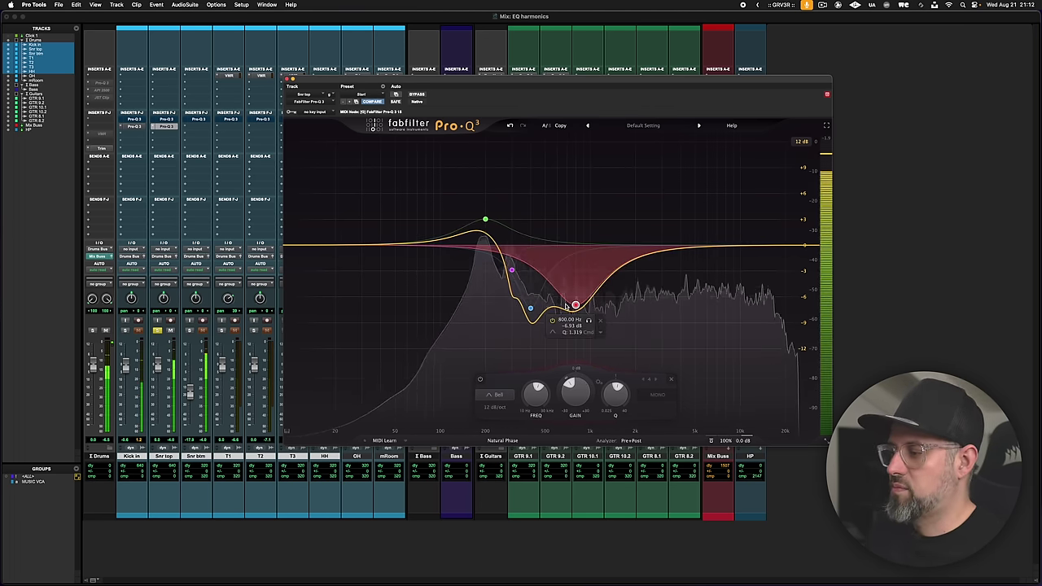
left_click_drag(567, 292, 572, 252)
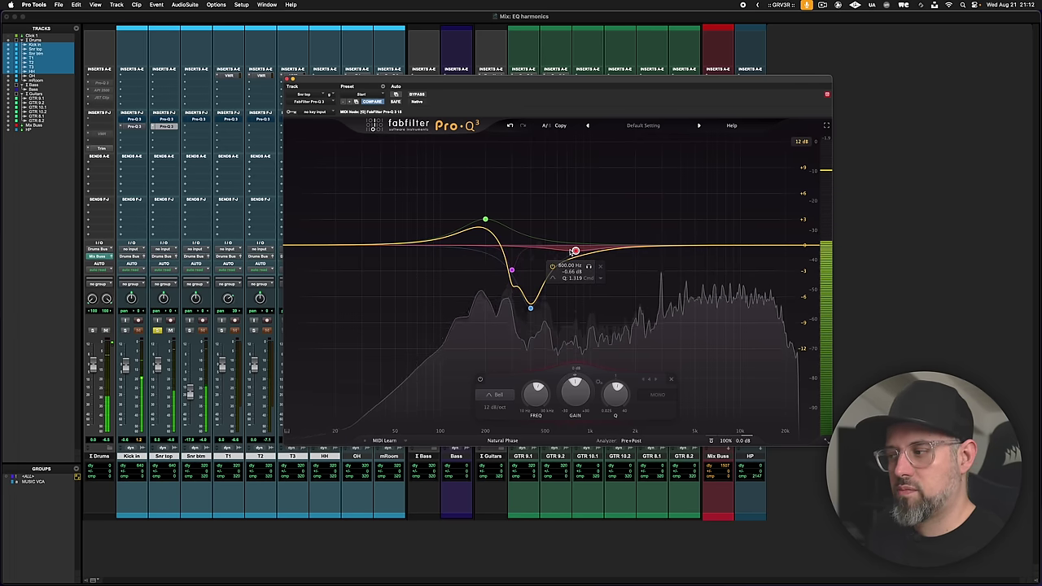
key("space")
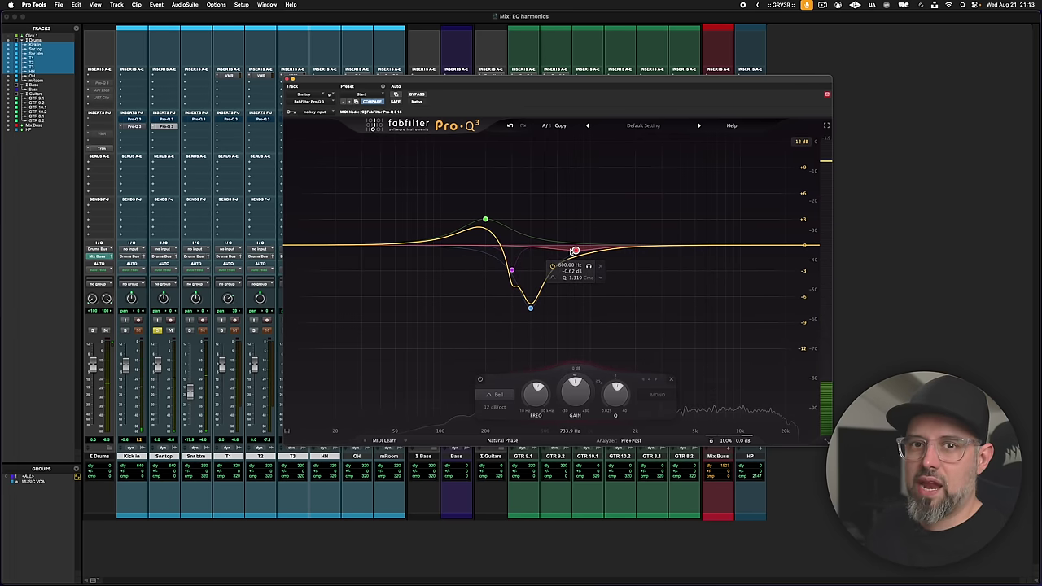
key("space")
mouse_move(571, 251)
left_mouse_down()
mouse_move(574, 297)
mouse_move(575, 270)
left_mouse_up()
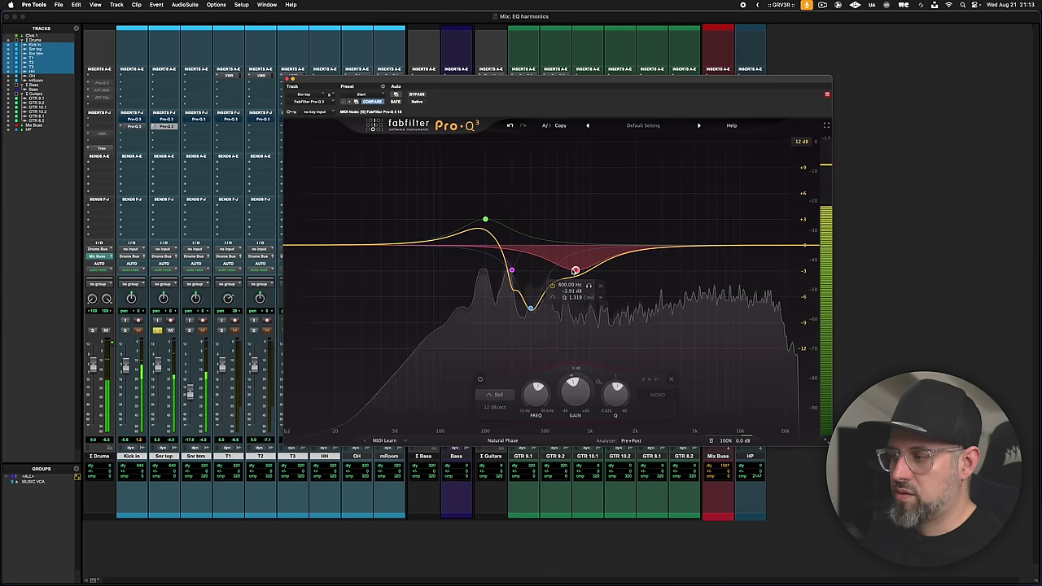
- Lower the 200 Hz boost to about +1 dB and ease the 800 Hz cut to about -2.6 dB during playback
left_click_drag(485, 219, 485, 237)
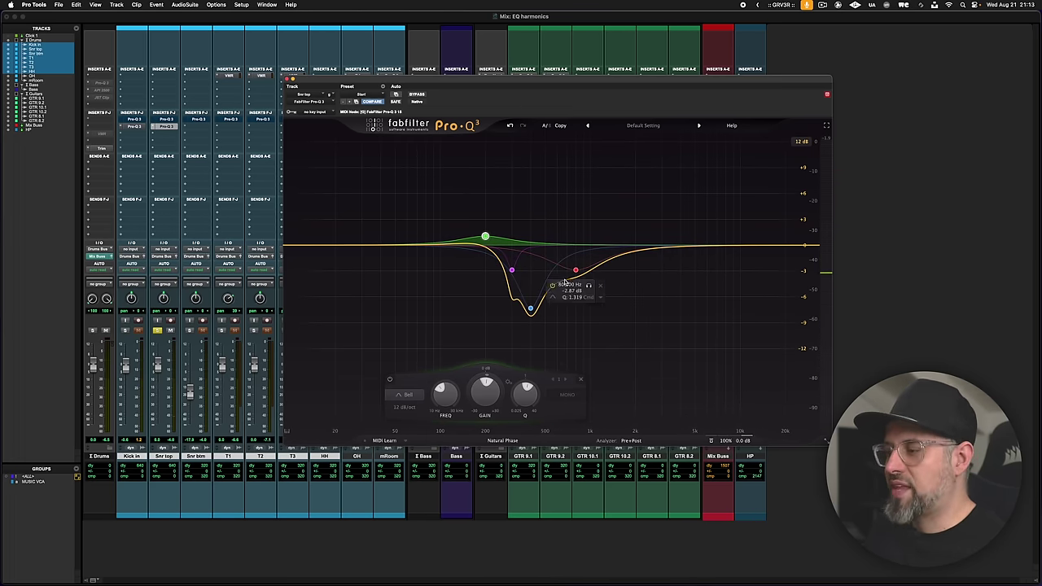
key("space")
left_click_drag(576, 271, 575, 268)
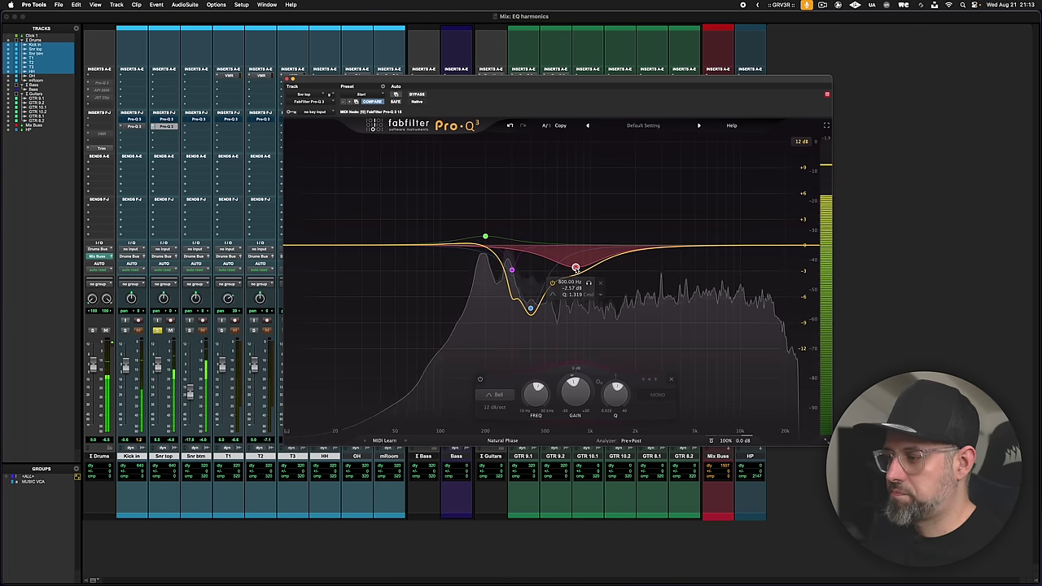
key("space")
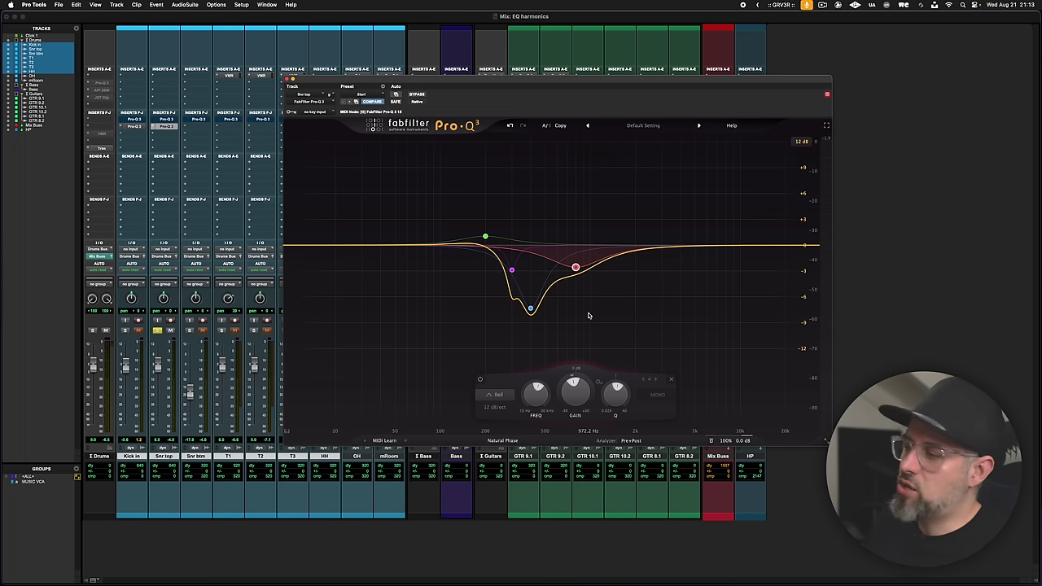
- Add a bell band at 3200 Hz to the snare top EQ and boost it to about +3.7 dB during playback
left_click_drag(659, 249, 659, 237)
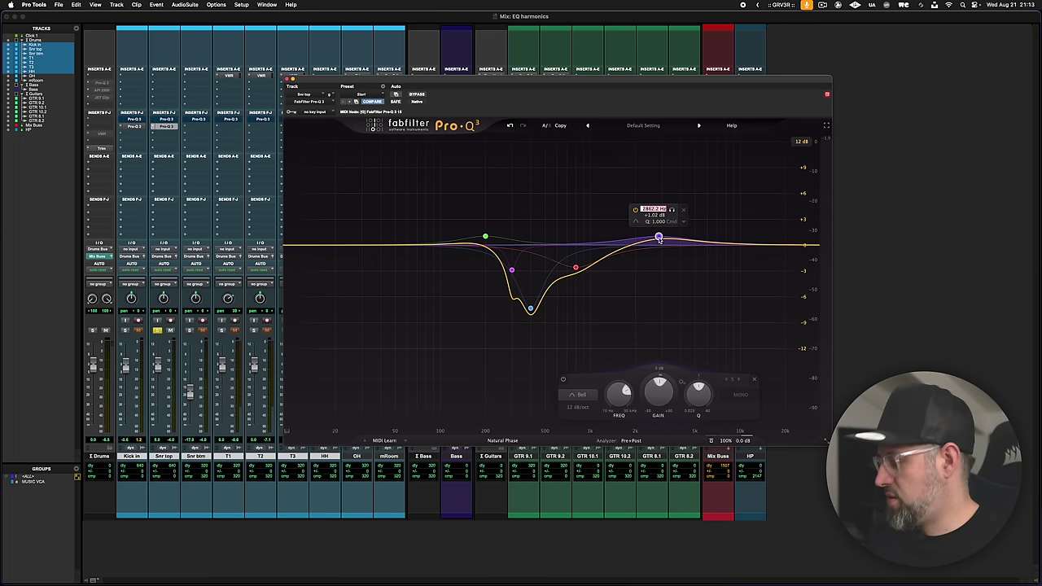
type("3200")
key("Return")
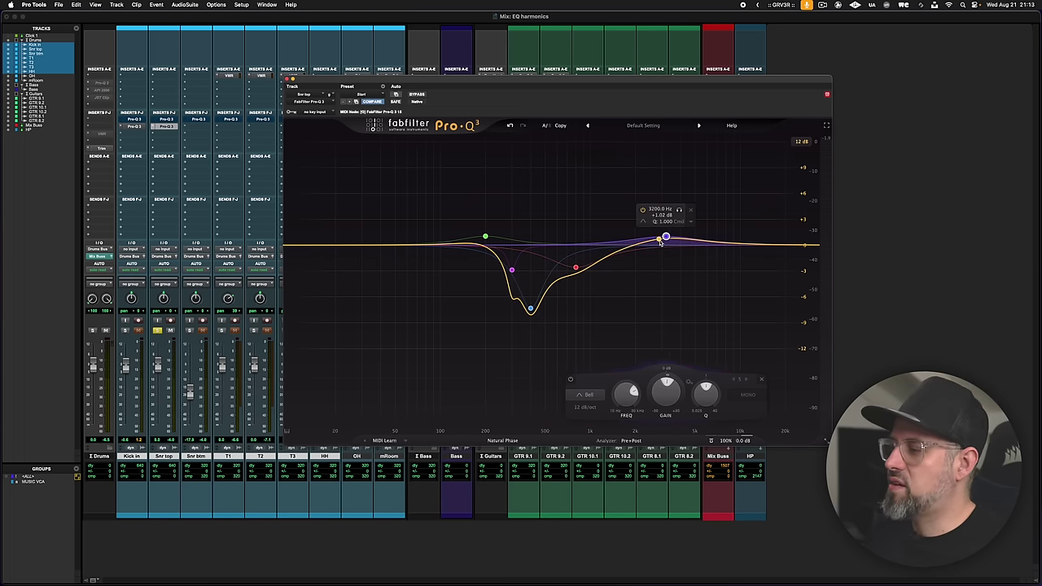
key("space")
left_click_drag(666, 237, 665, 213)
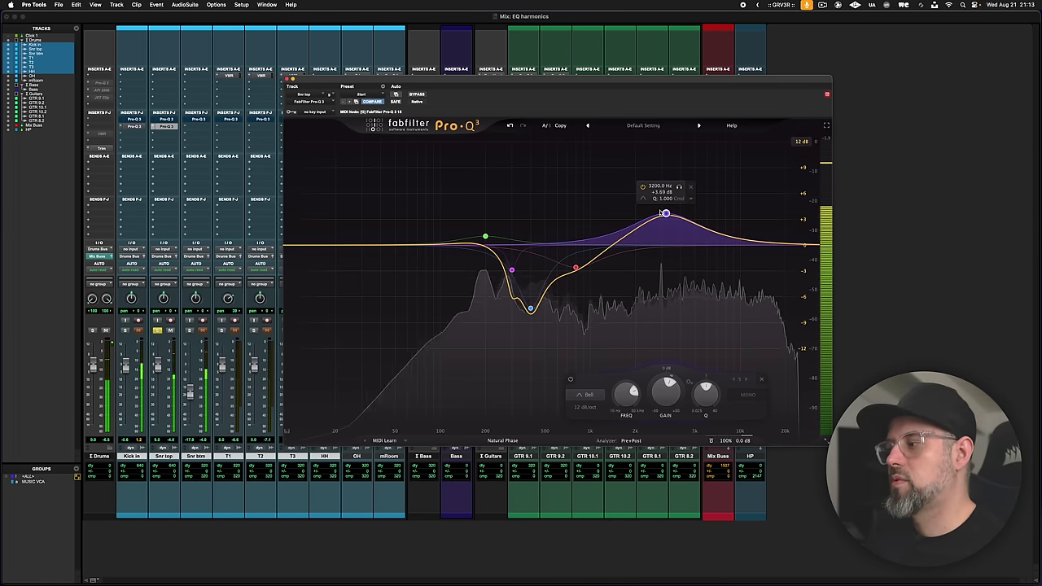
key("space")
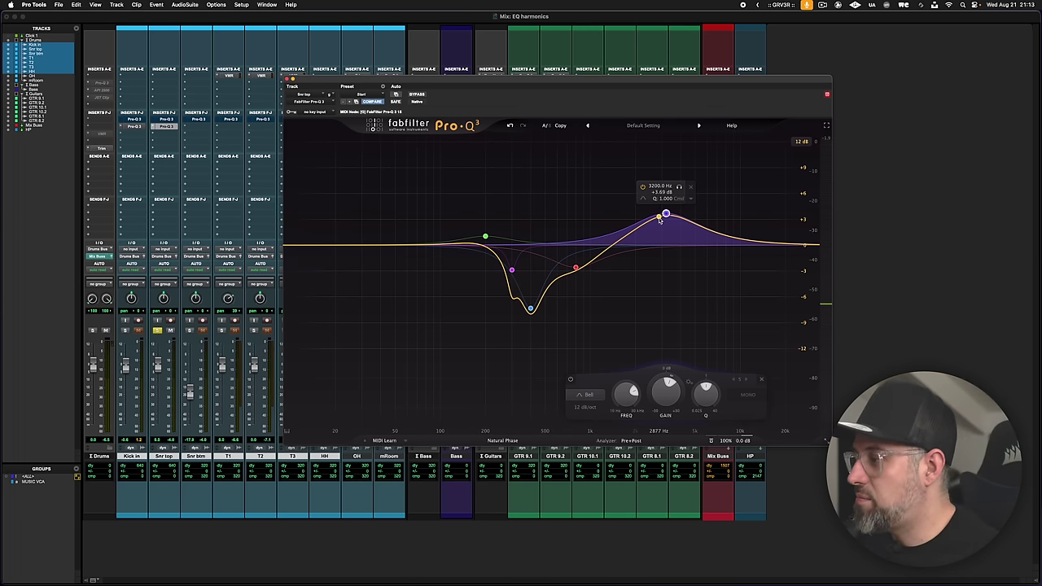
- Add a bell band at 6400 Hz to the snare top EQ and boost it to about +3.3 dB during playback
double_click(706, 238)
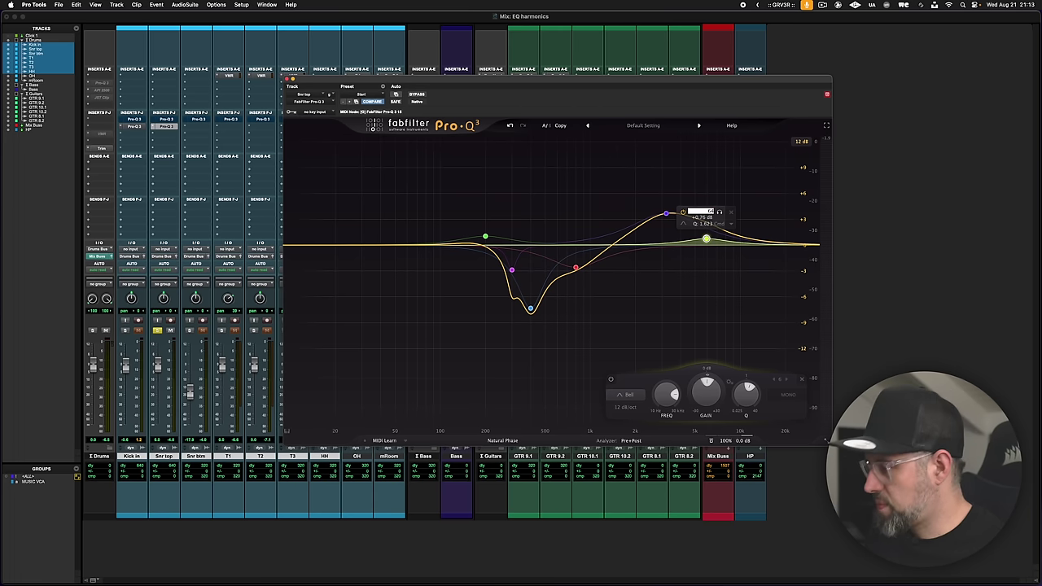
type("00")
key("Return")
key("space")
left_click_drag(710, 239, 708, 217)
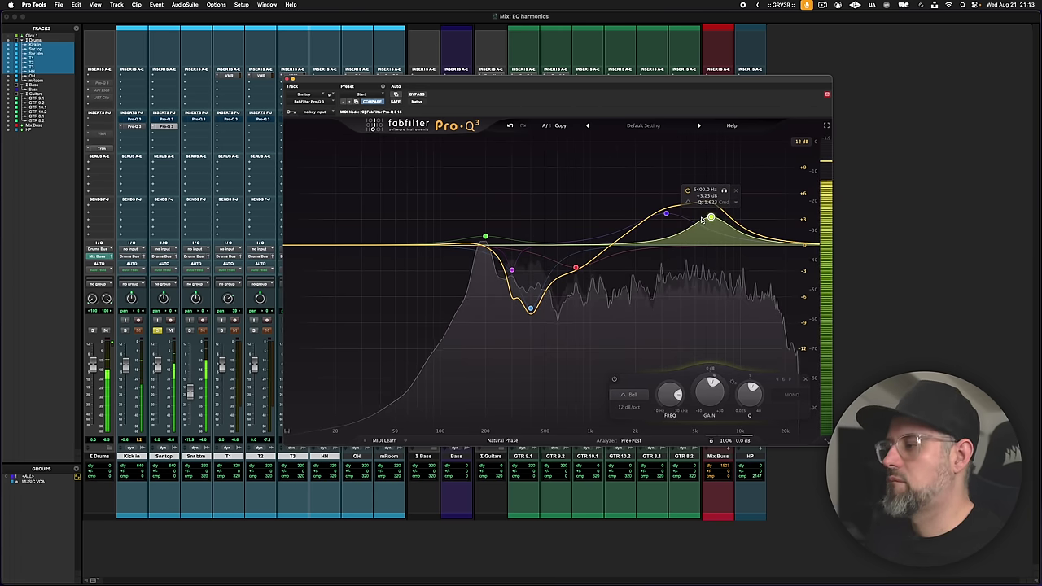
key("space")
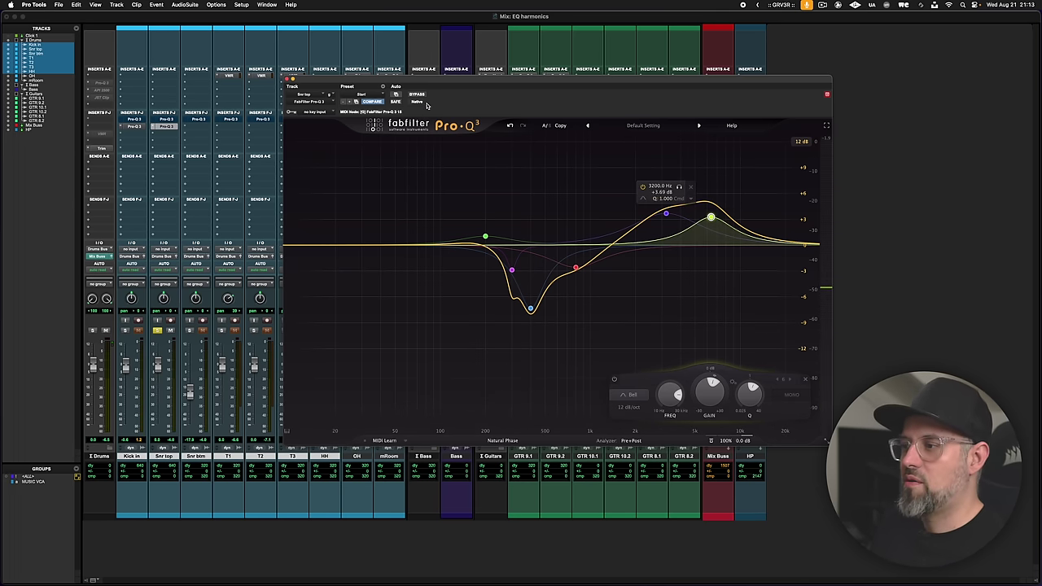
- Compare the snare with the EQ bypassed and active during playback, and ease the 400 Hz cut to about -4.3 dB
key("space")
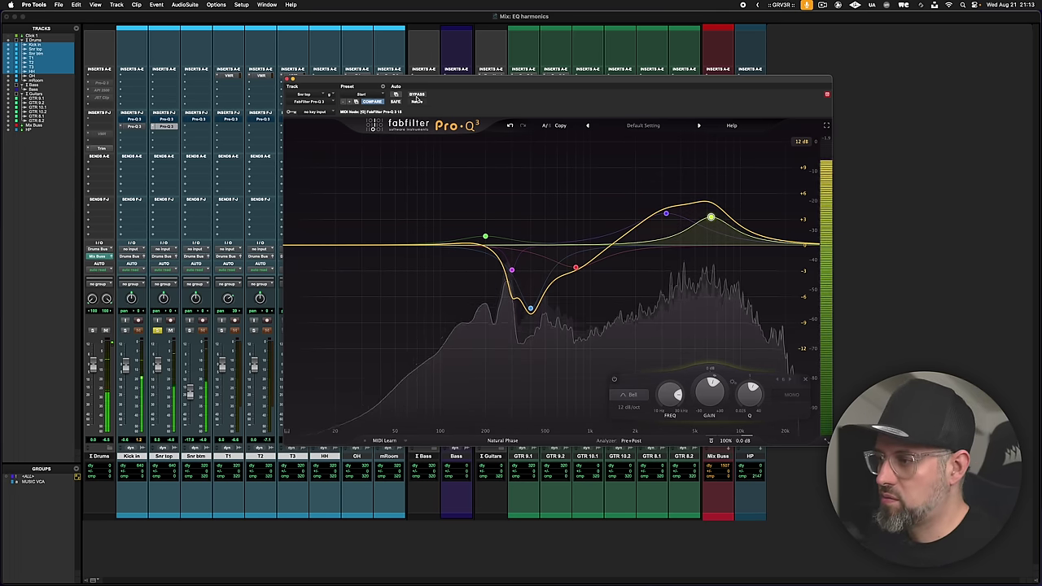
left_click(416, 95)
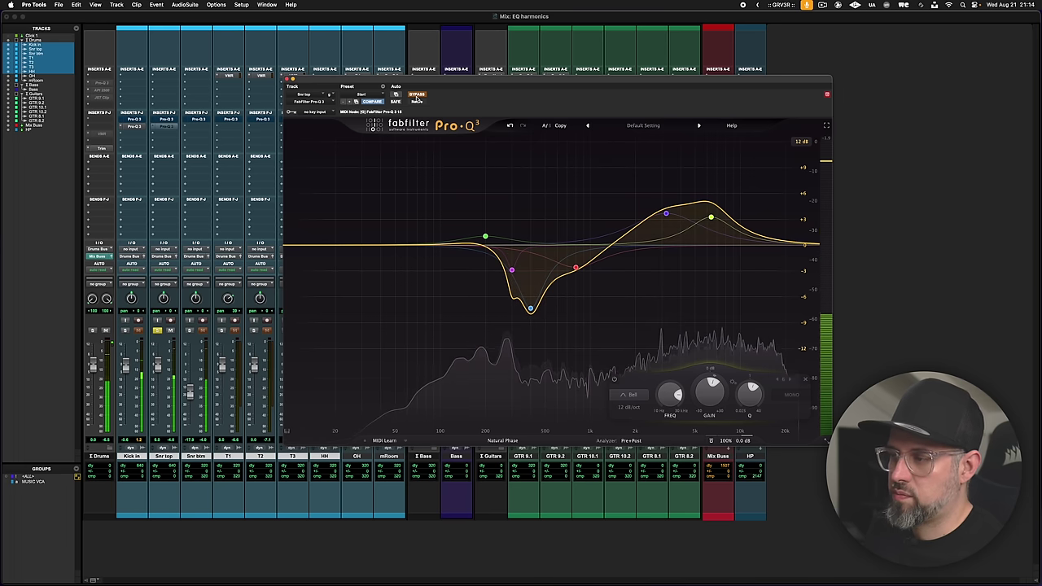
left_click(416, 96)
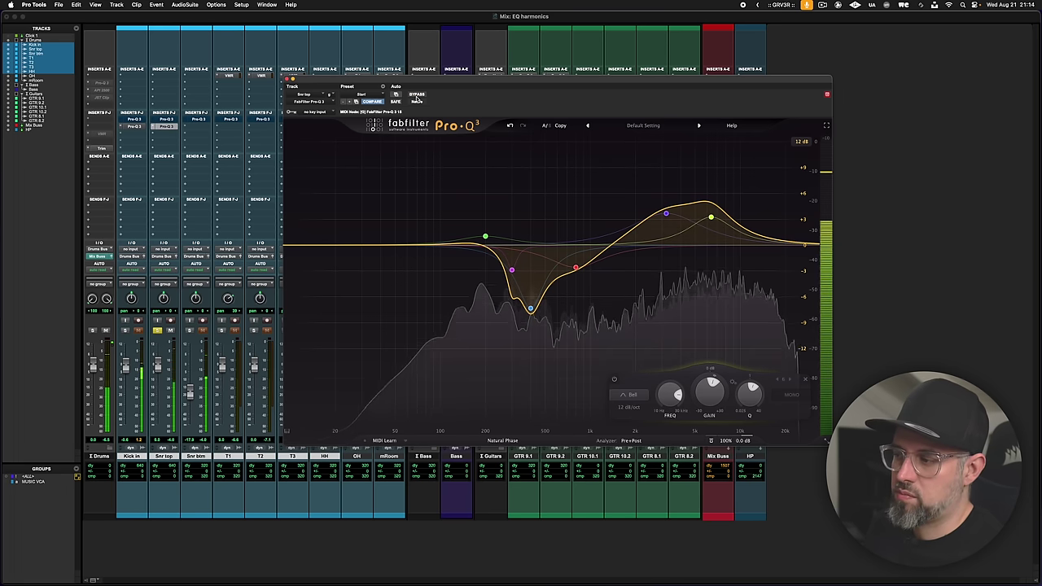
left_click(530, 308)
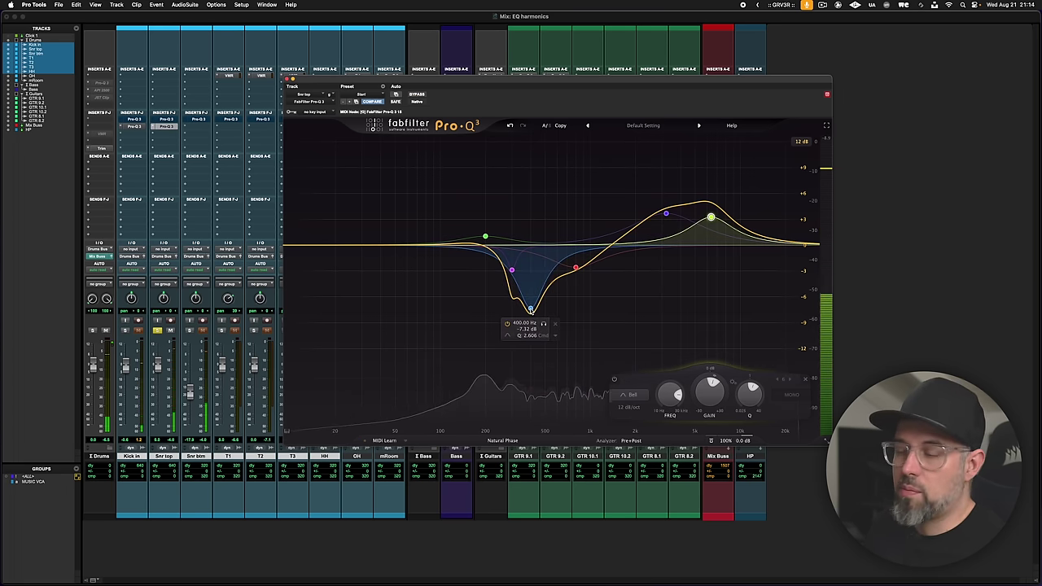
left_click_drag(530, 307, 530, 283)
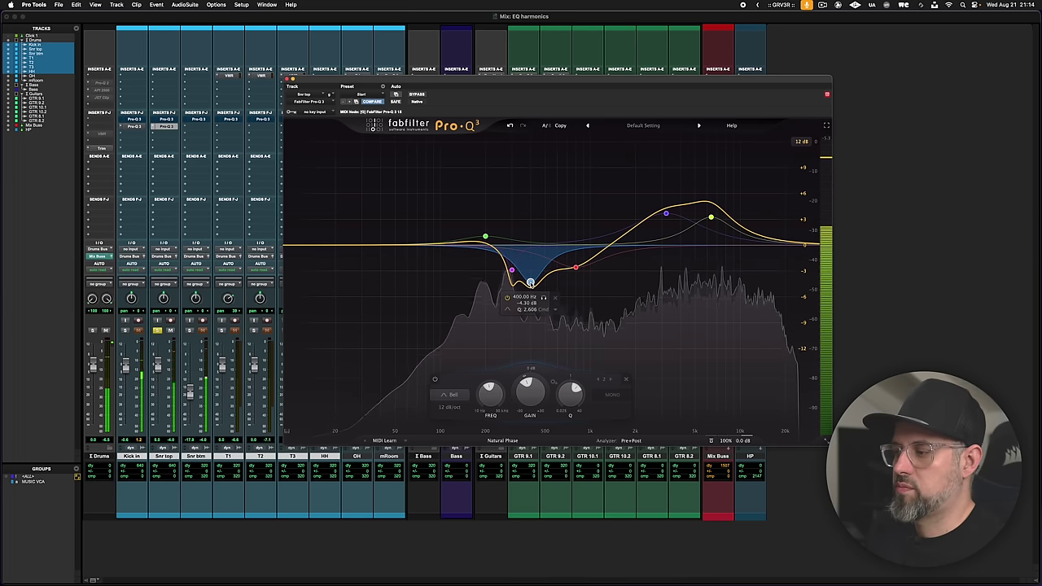
- Open the snare top's other Pro-Q 3 instance, compare its bands with the new EQ, and bring the new EQ forward again
left_click(170, 119)
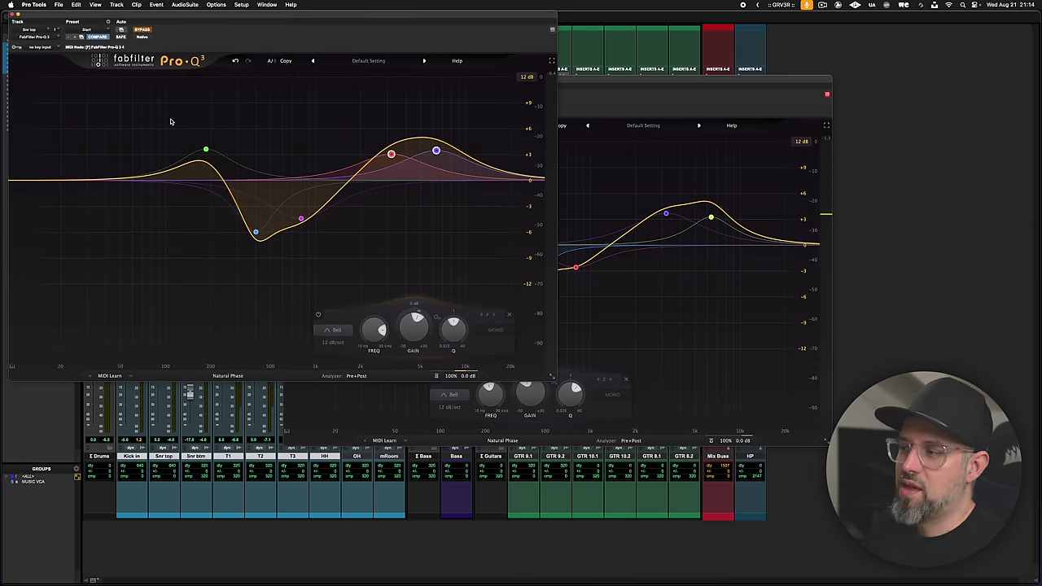
mouse_move(256, 224)
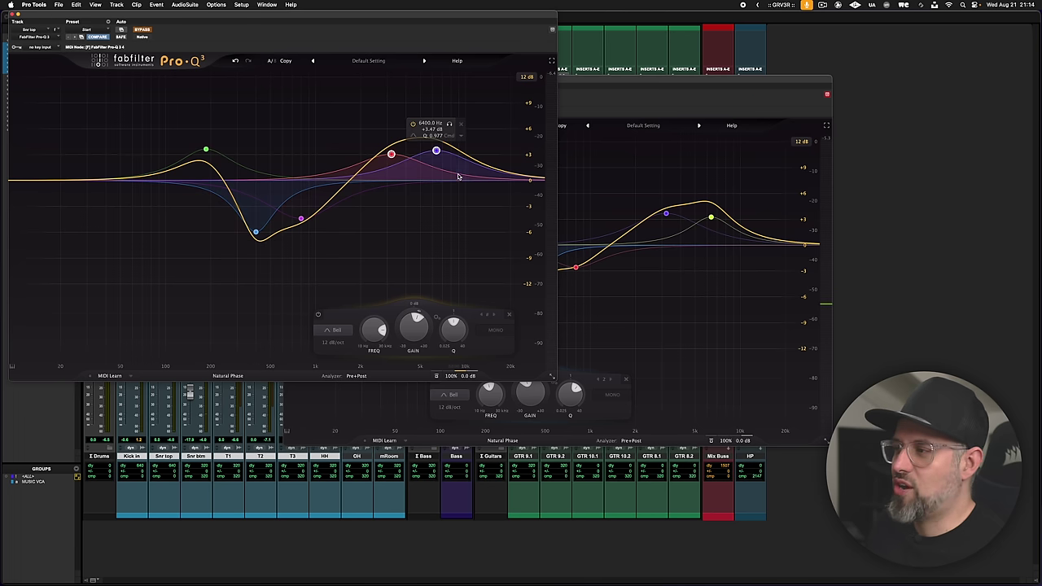
left_click(591, 84)
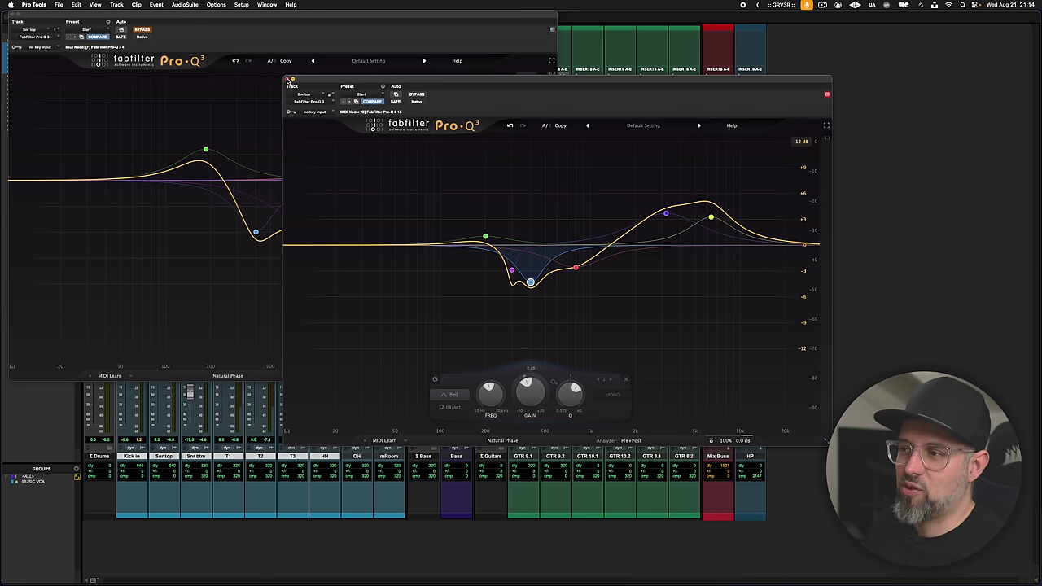
- During playback, raise the 200 Hz band of the new snare EQ to about +3 dB and delete the 300 Hz band
key("space")
left_click_drag(486, 237, 469, 222)
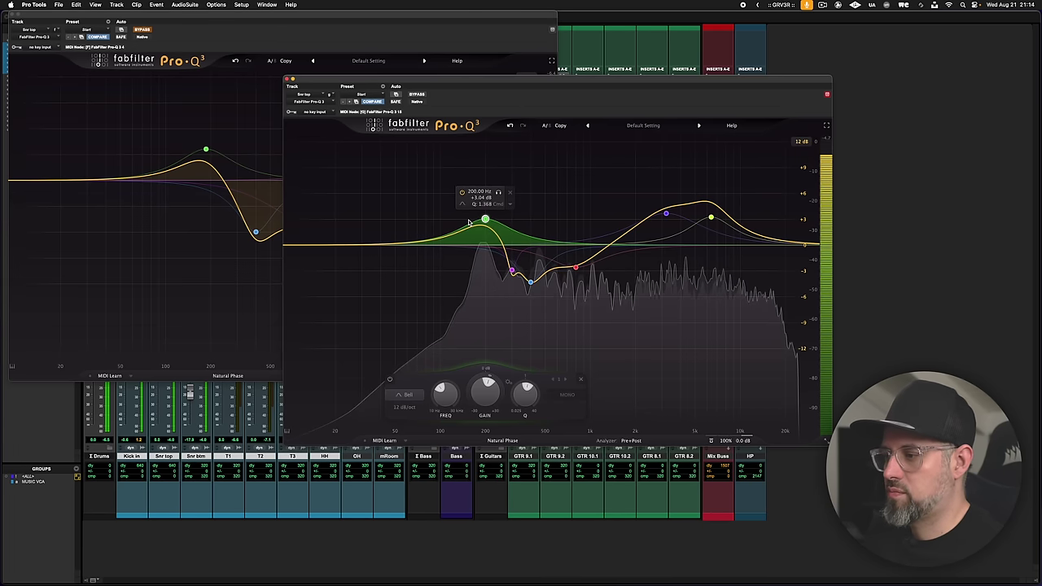
left_click(511, 270)
key("BackSpace")
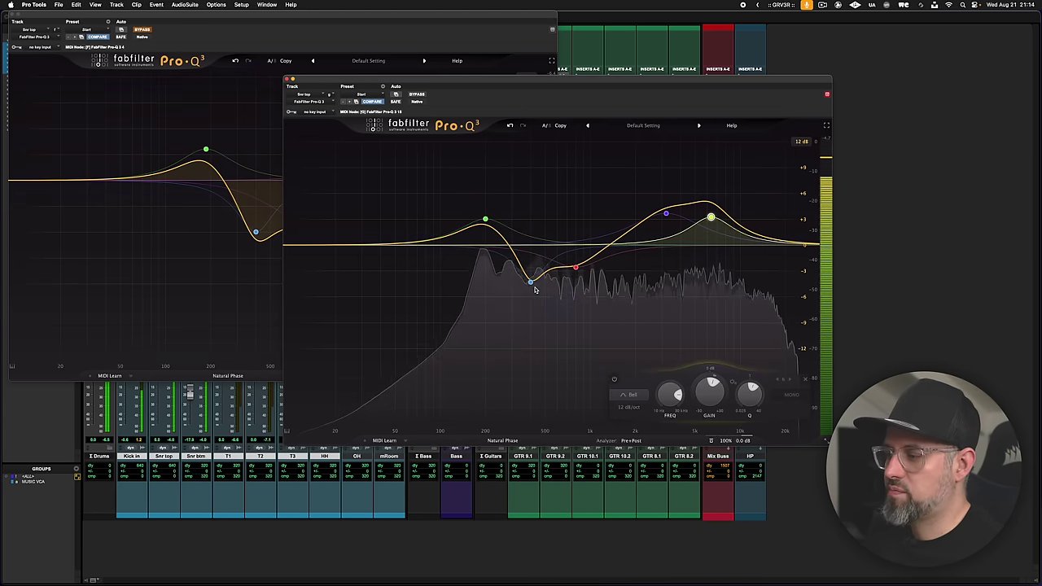
key("space")
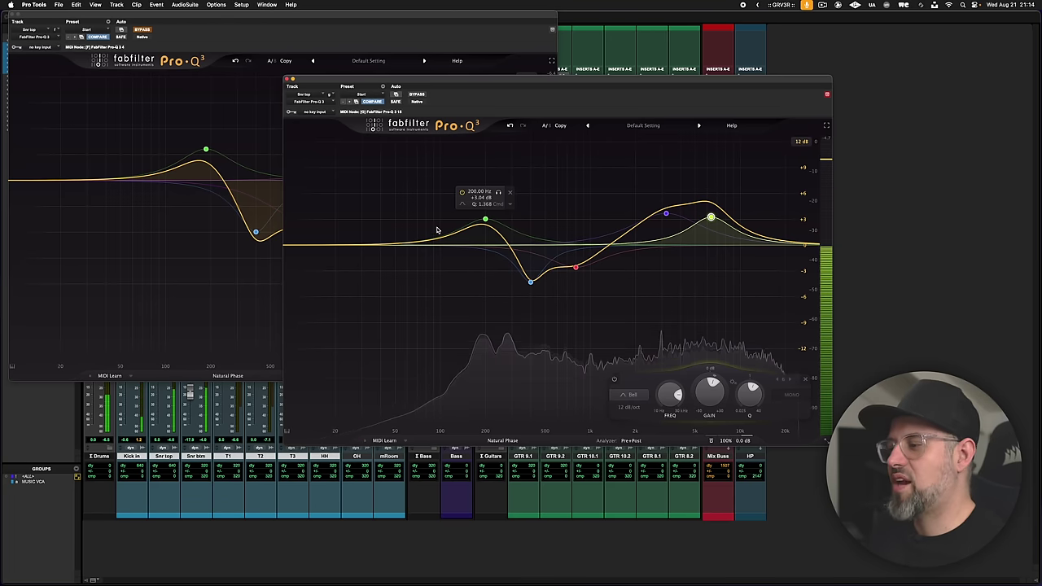
- Close both Pro-Q 3 windows of the snare top track
left_click(286, 79)
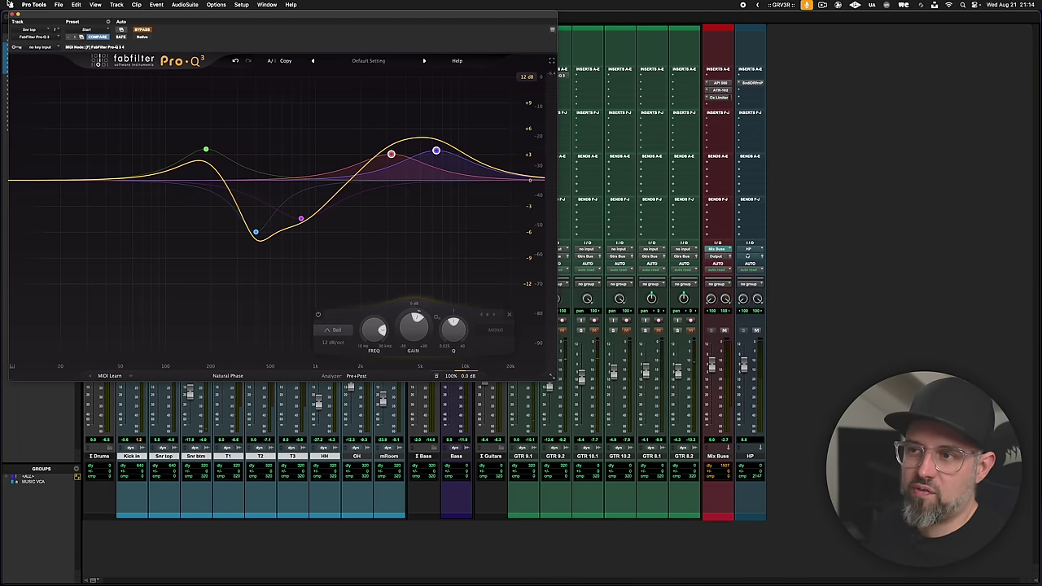
left_click(11, 14)
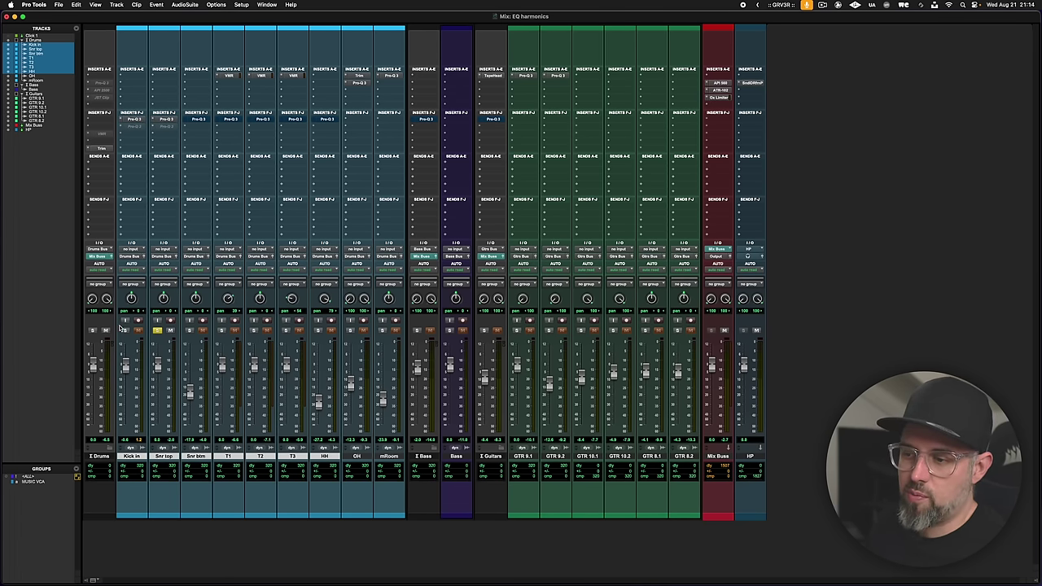
- Open the snare bottom's Pro-Q 3, solo that track with the kick and snare top, and enable its EQ during playback
key("space")
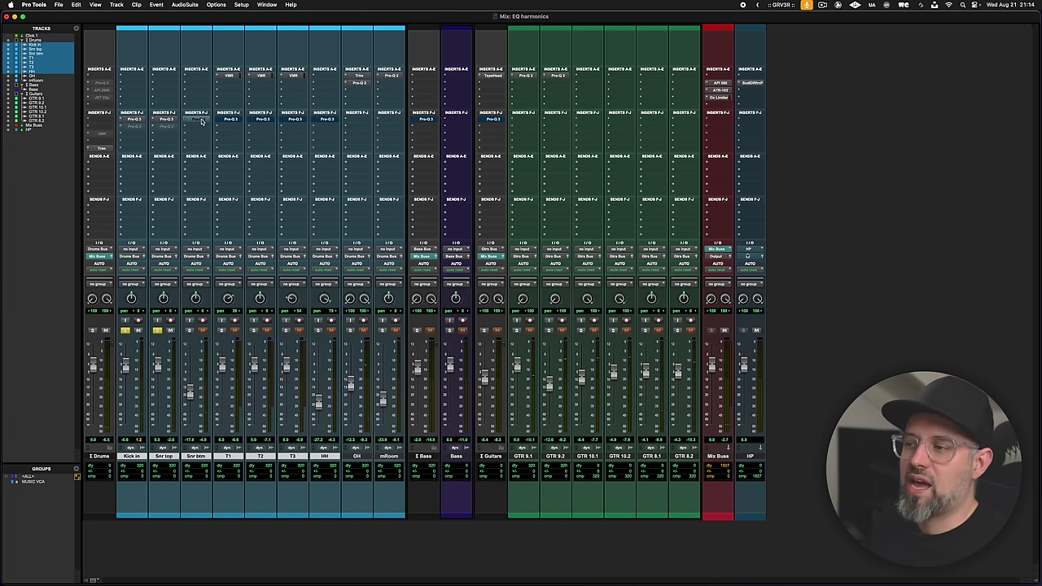
left_click(200, 121)
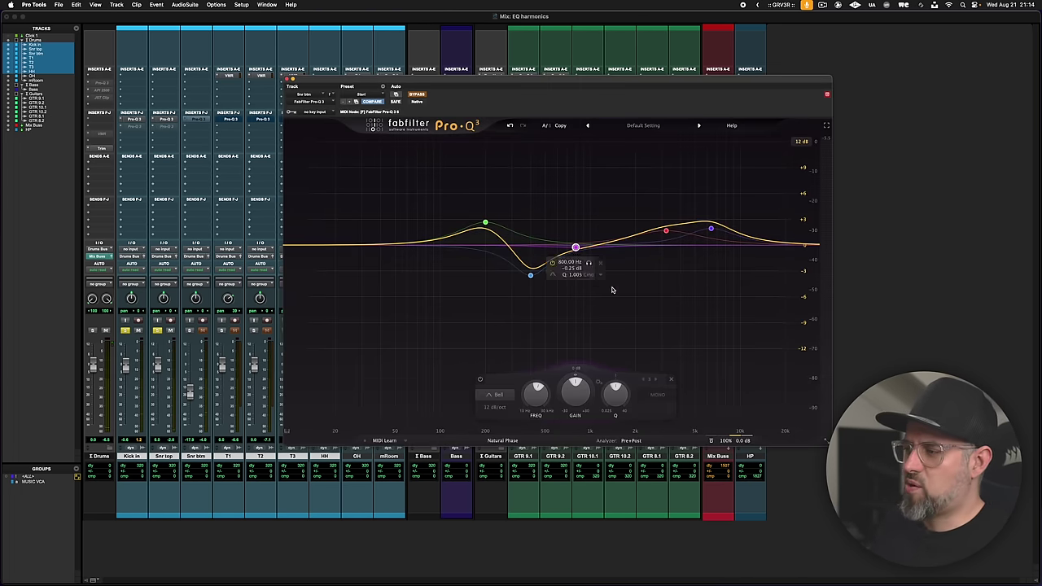
left_click(190, 330)
key("space")
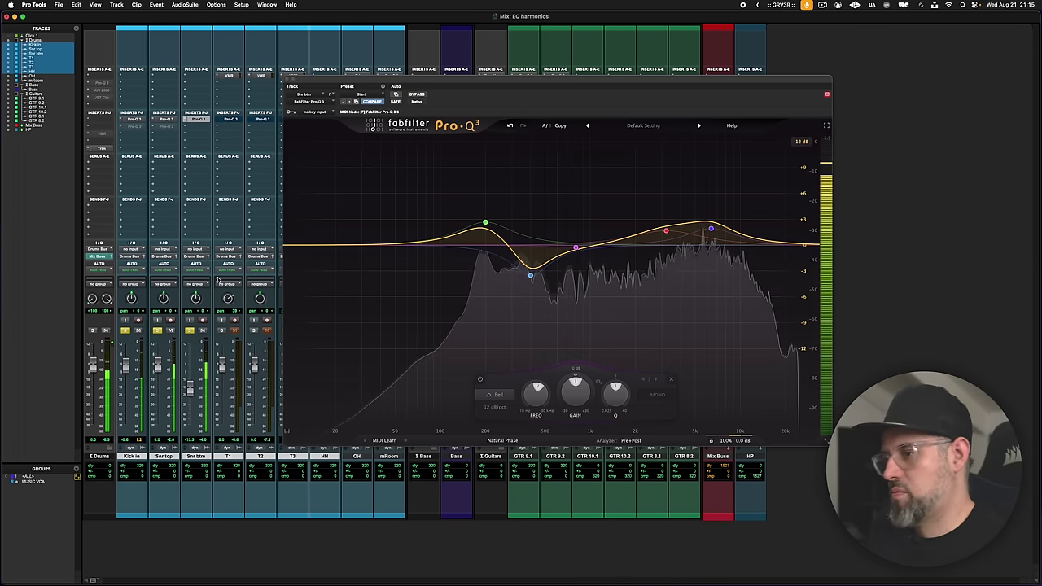
left_click(197, 119)
- Examine the existing Pro-Q 3 curves on T1, T2, T3 and HH in turn, and close the hi-hat EQ window
left_click(230, 119)
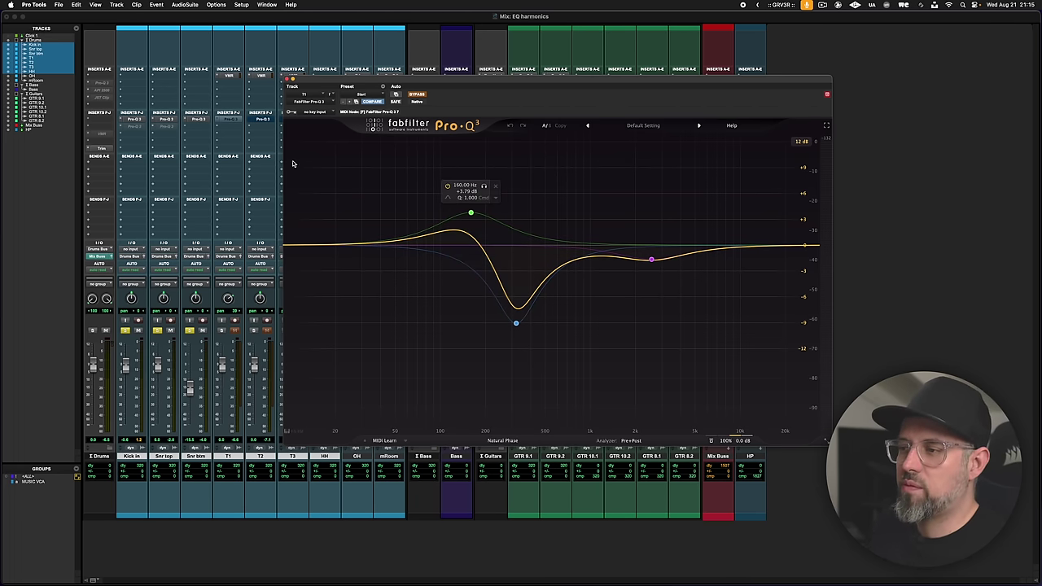
left_click(263, 119)
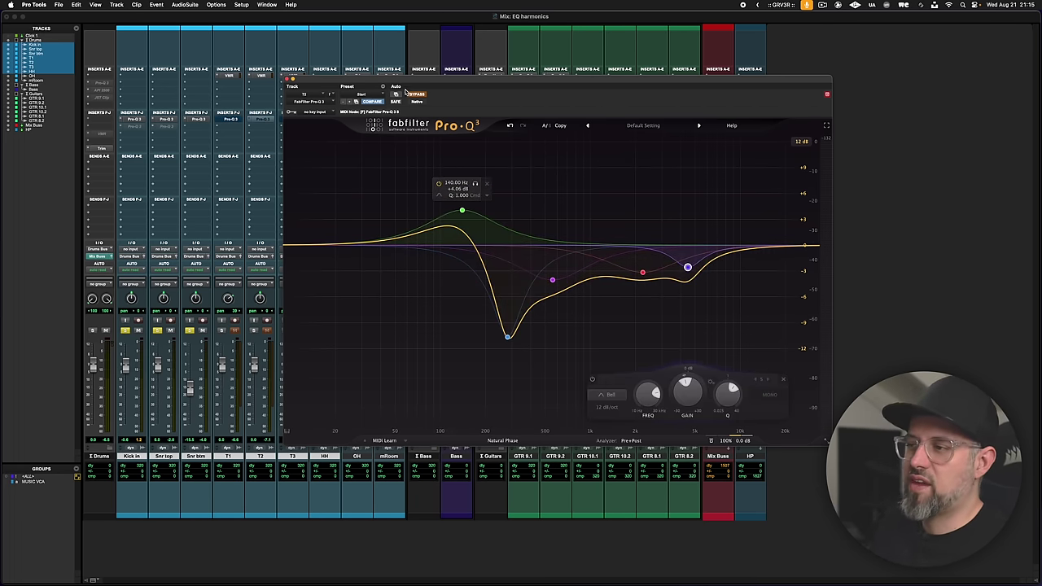
left_click_drag(399, 83, 481, 81)
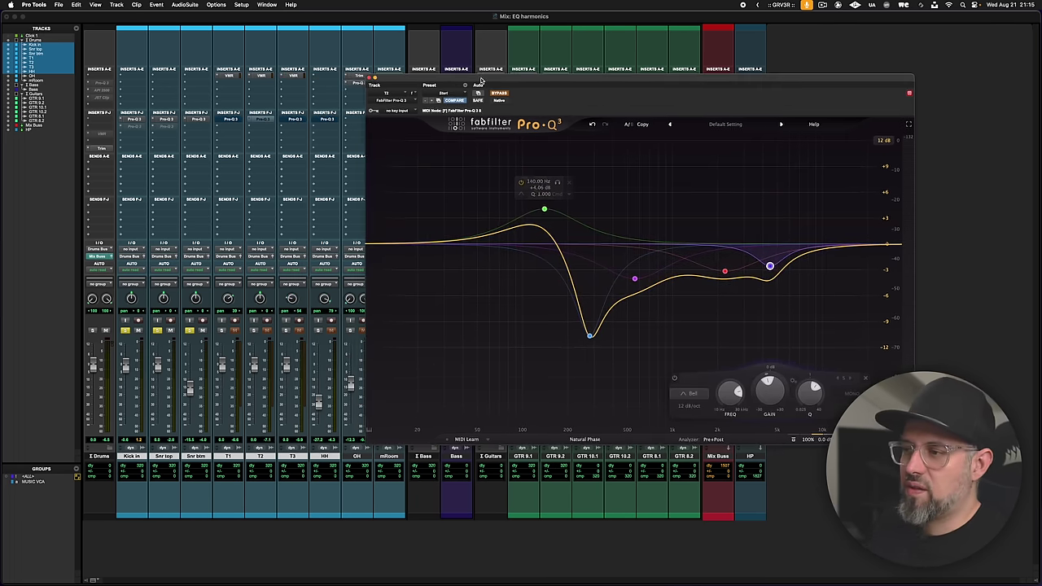
left_click(298, 120)
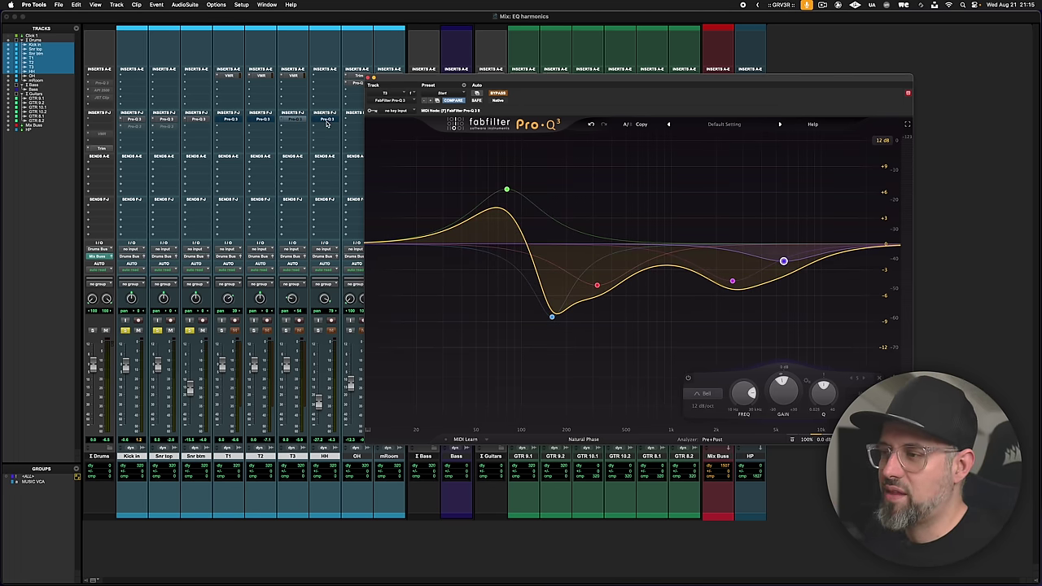
left_click(327, 120)
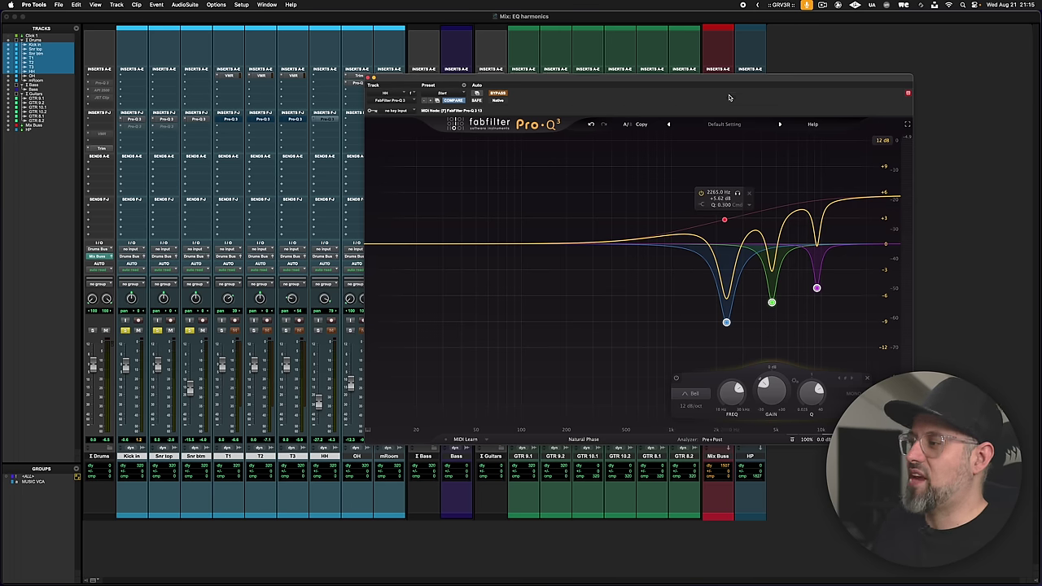
left_click_drag(674, 78, 626, 147)
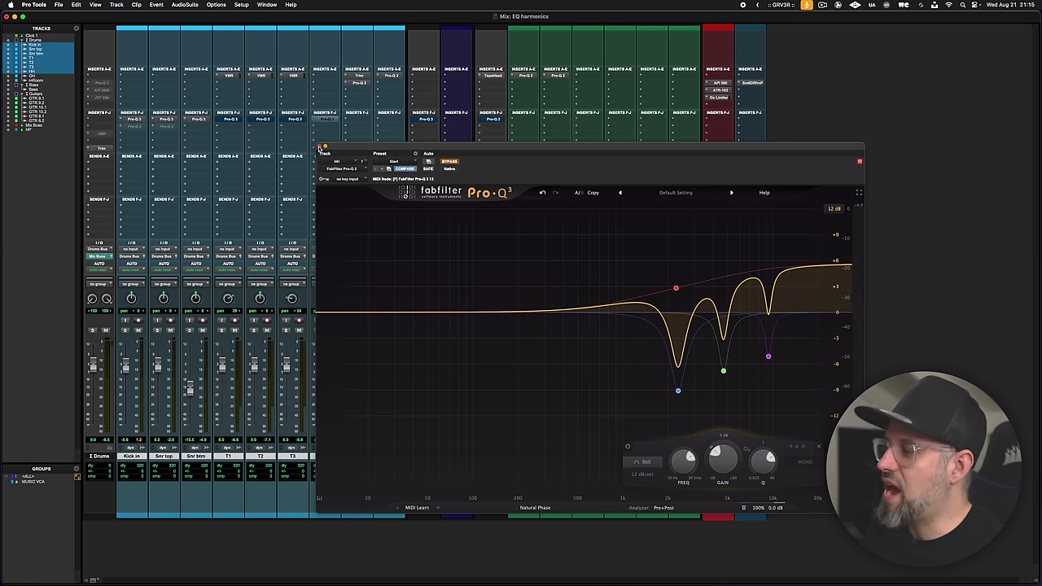
left_click(320, 147)
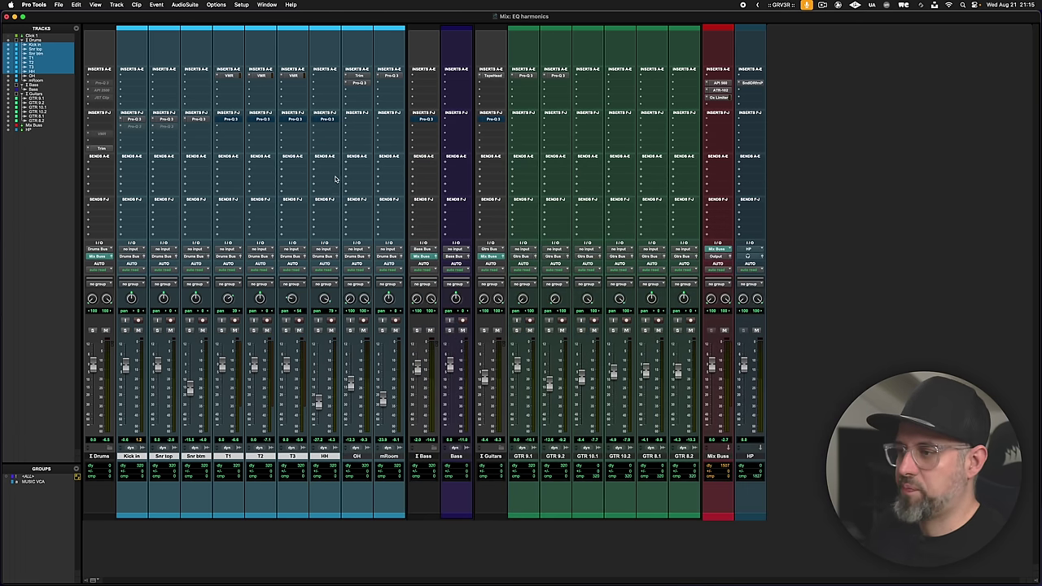
- Insert a new Pro-Q 3 on the HH track and briefly play the session
left_click(325, 119)
left_click_drag(591, 147, 508, 118)
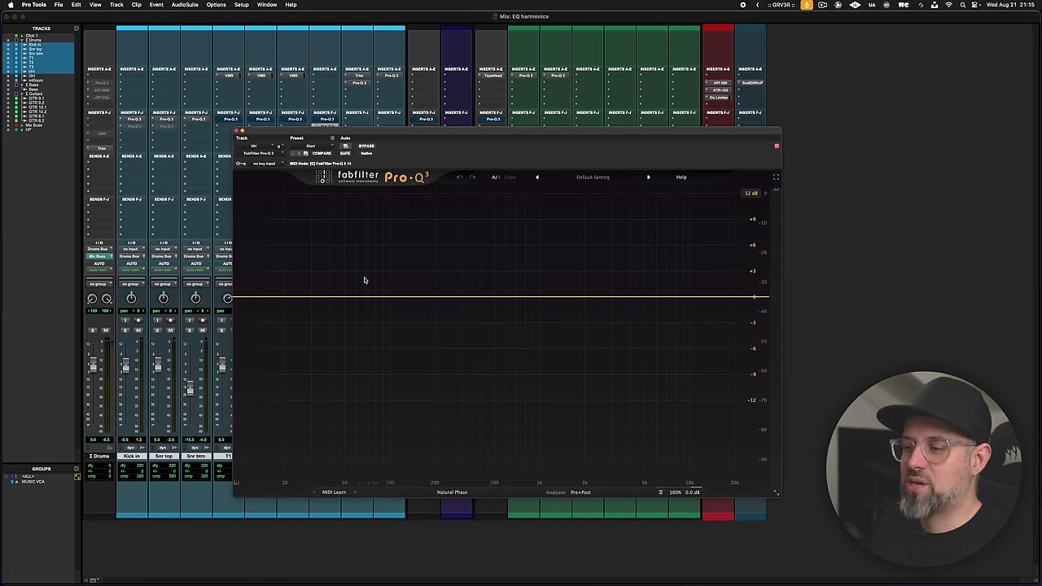
left_click_drag(433, 136, 456, 105)
key("space")
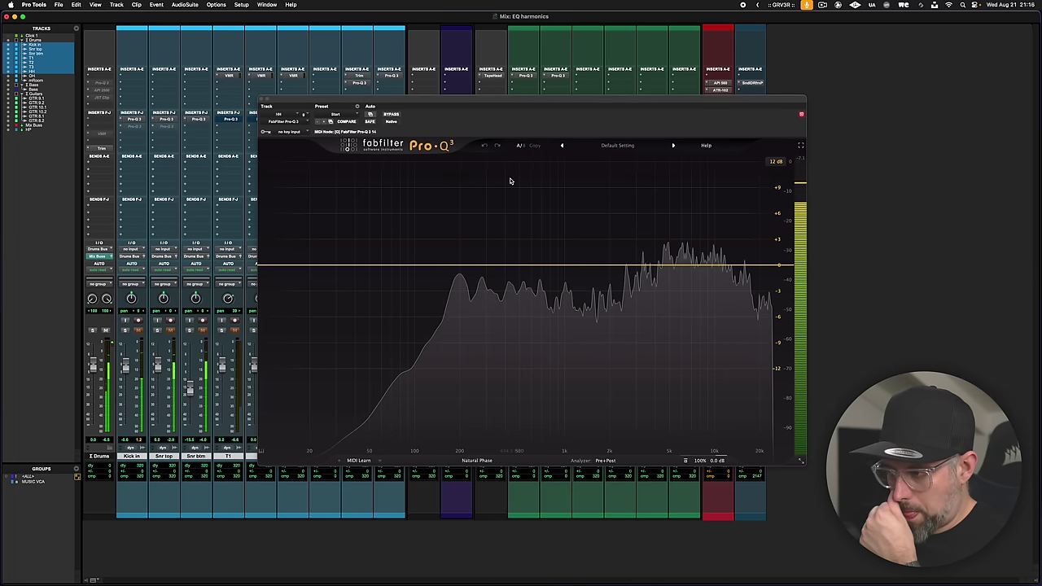
key("space")
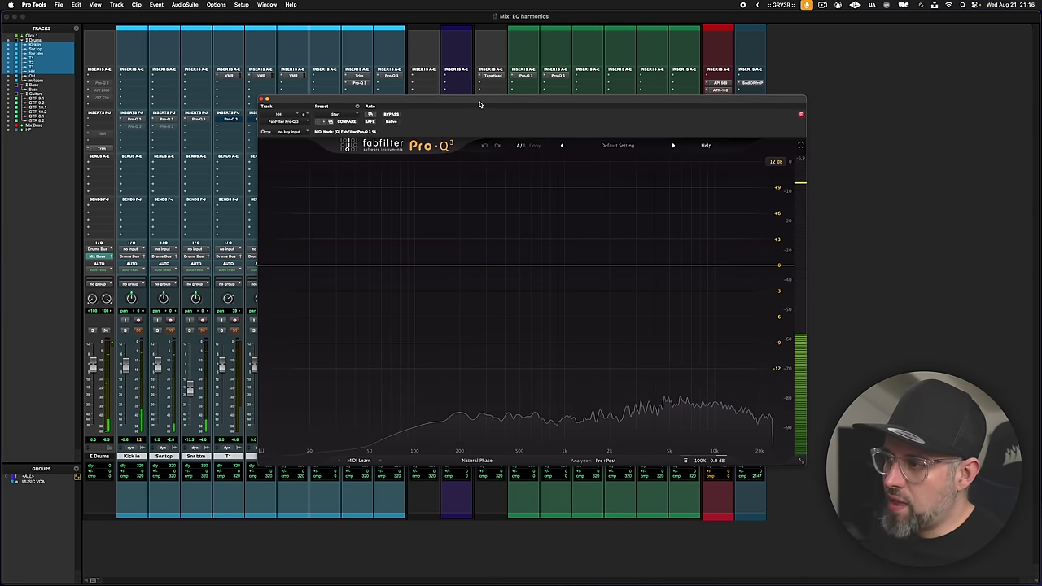
- Solo the HH track and play it to identify its spectrum peaks with Spectrum Grab in the new Pro-Q 3
left_click_drag(481, 103, 612, 141)
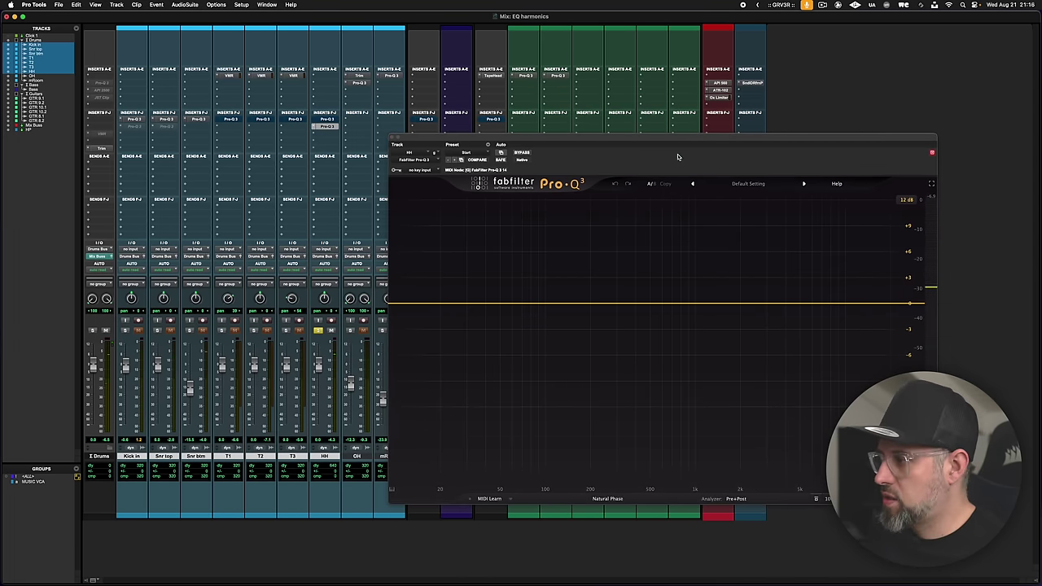
left_click_drag(672, 143, 522, 118)
key("space")
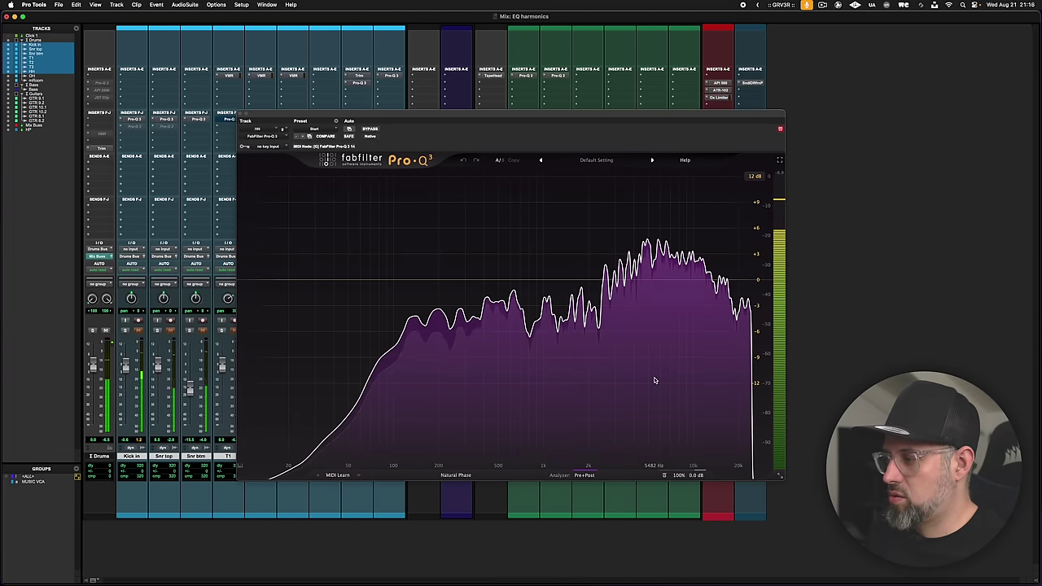
mouse_move(648, 379)
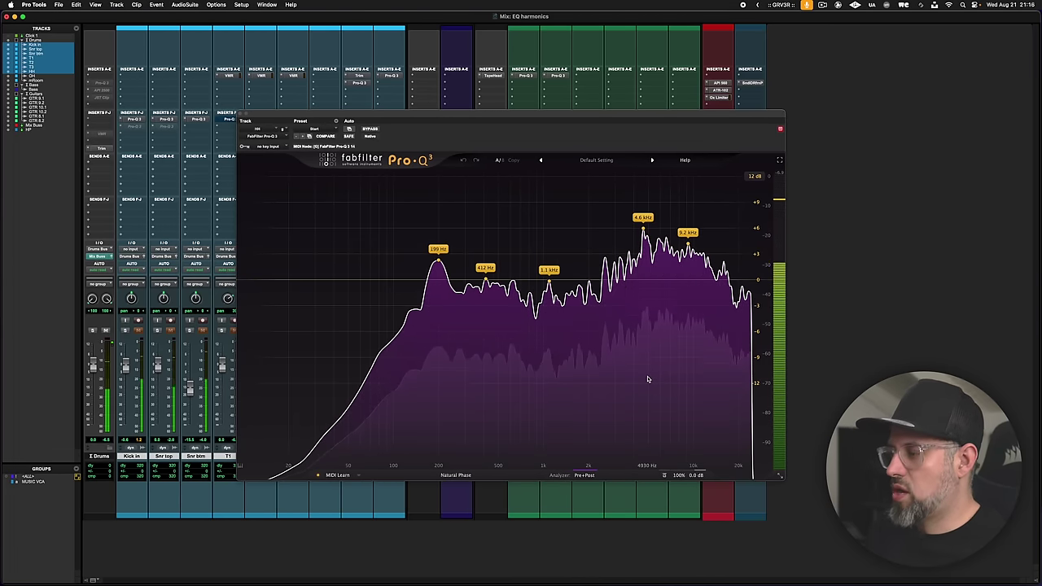
key("space")
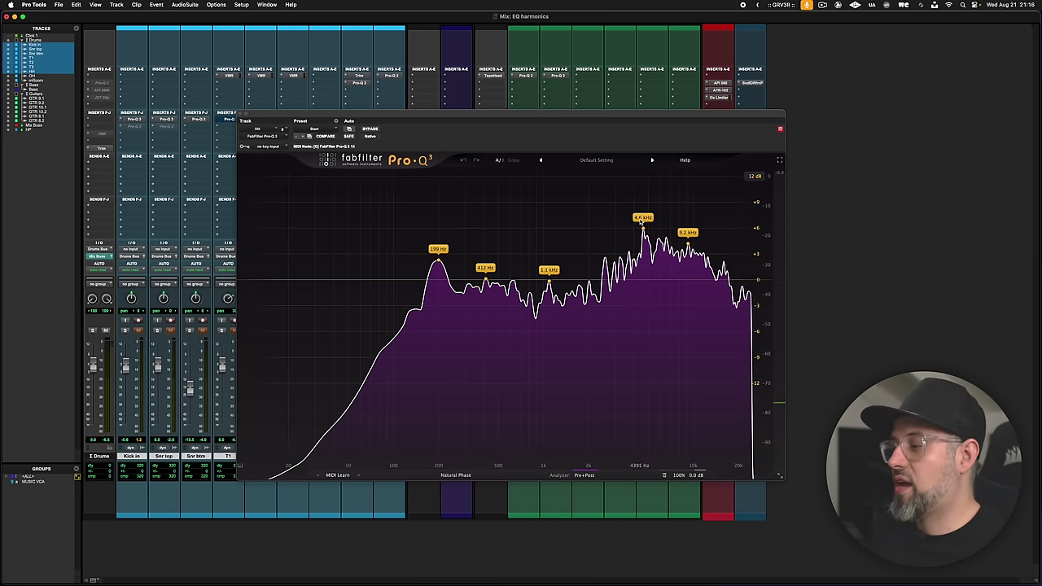
- Add a bell band at 4600 Hz with a Q of about 6.2 and cut it to about -5.3 dB during playback
double_click(647, 281)
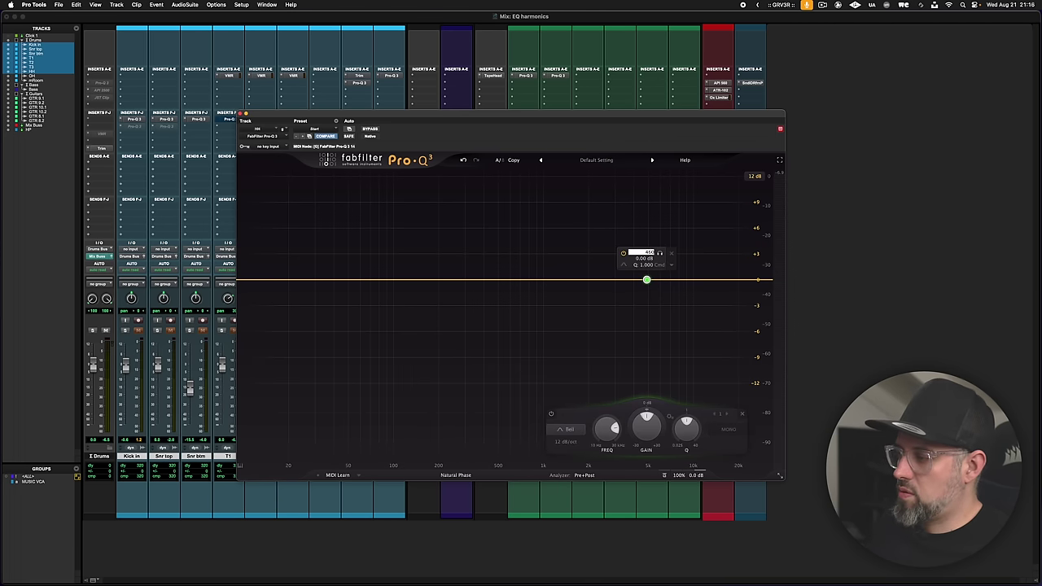
type("0")
key("Return")
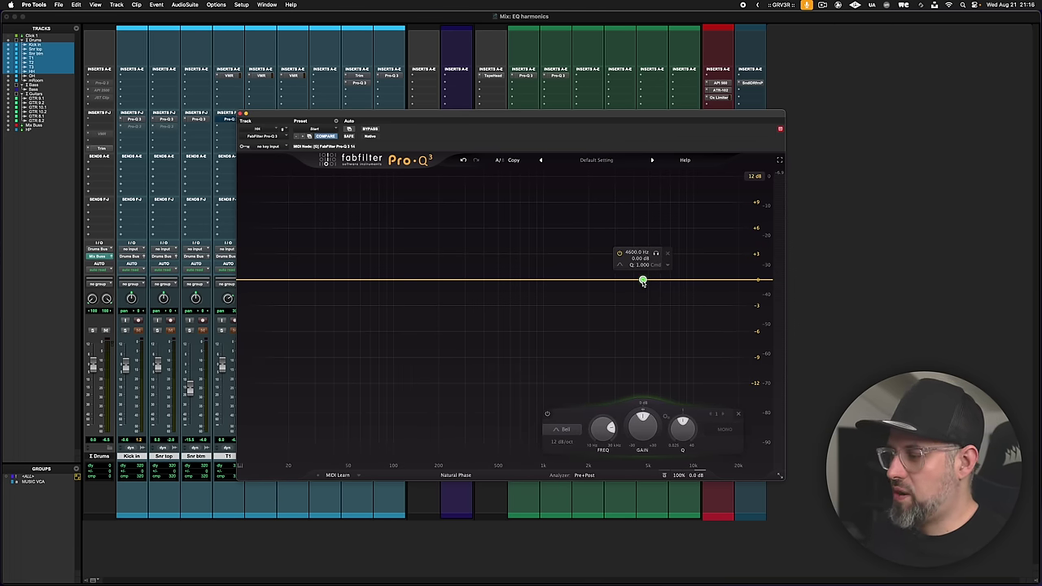
left_click_drag(682, 427, 685, 392)
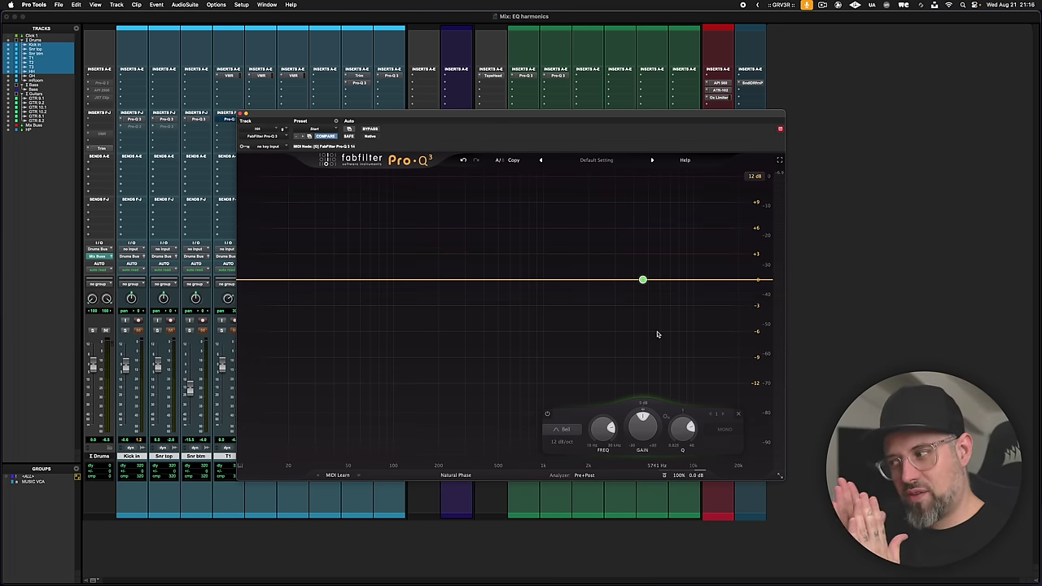
mouse_move(645, 290)
key("space")
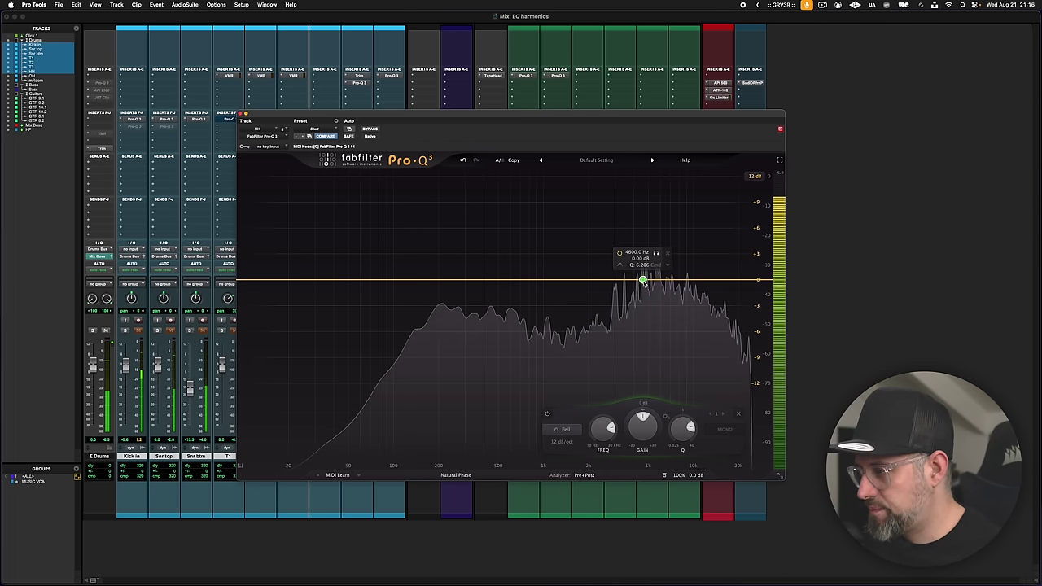
left_click_drag(645, 288, 643, 325)
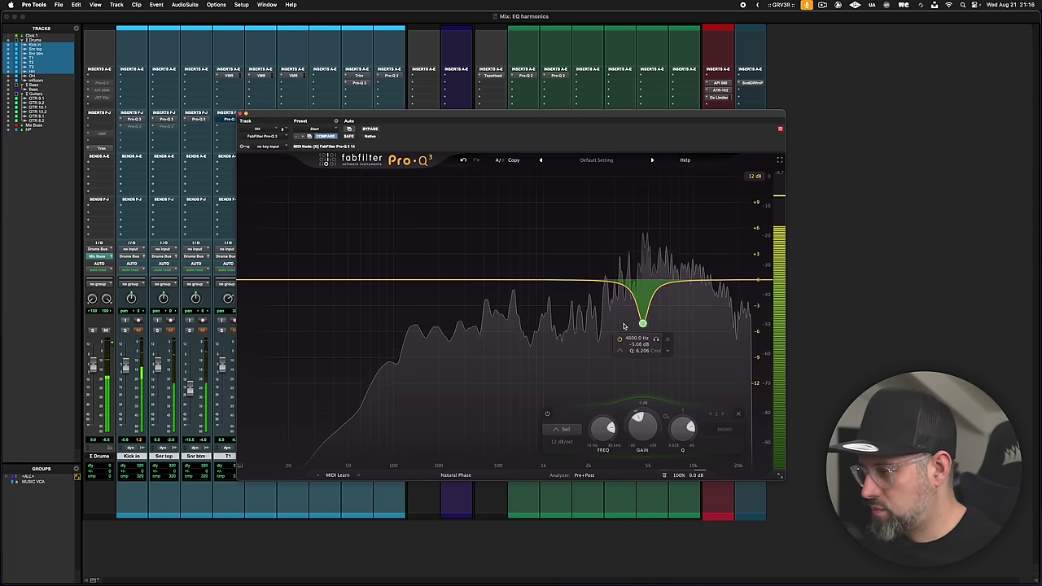
key("space")
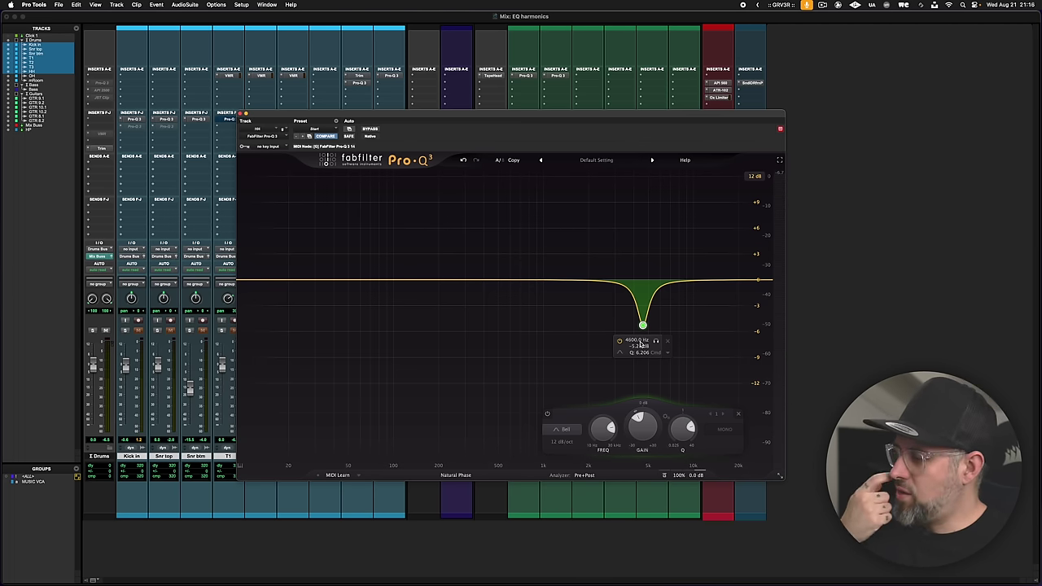
- Add a bell band at 9200 Hz, narrow its Q to about 5.7, and cut it to about -3.8 dB
left_click_drag(675, 280, 678, 259)
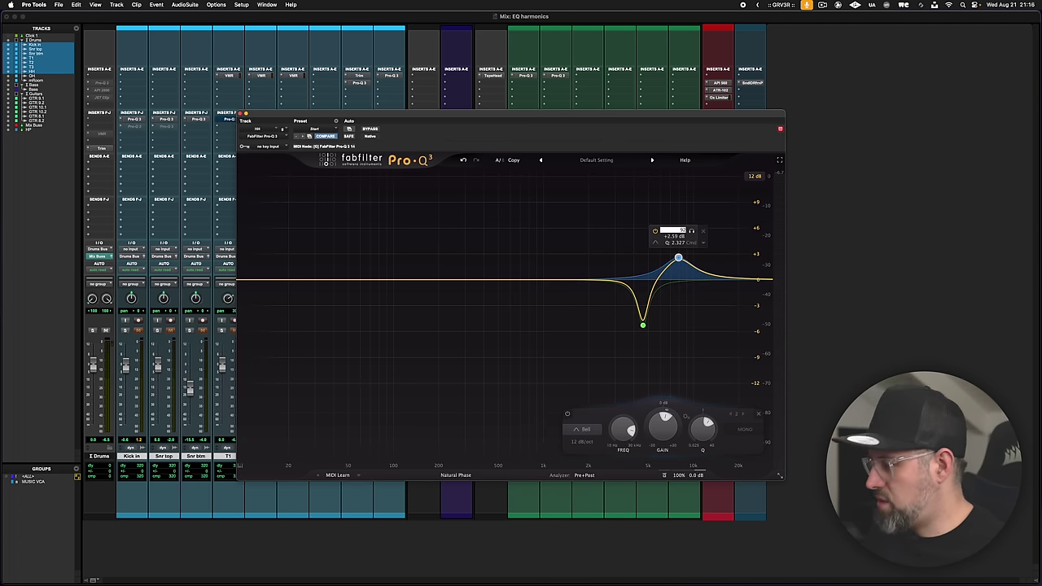
key("Return")
scroll(691, 268, "up", 5)
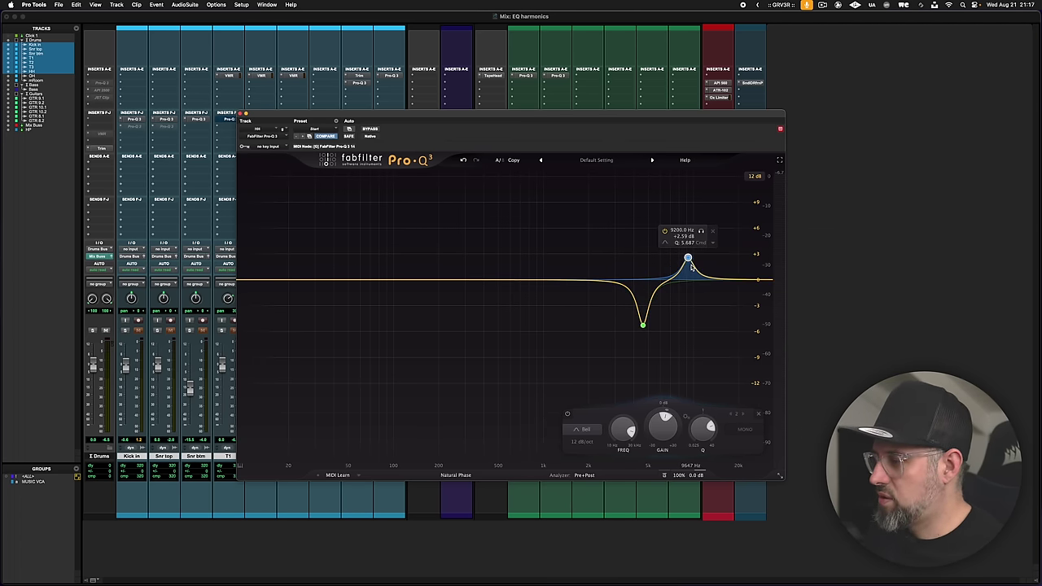
left_click_drag(688, 258, 688, 311)
key("space")
key("space")
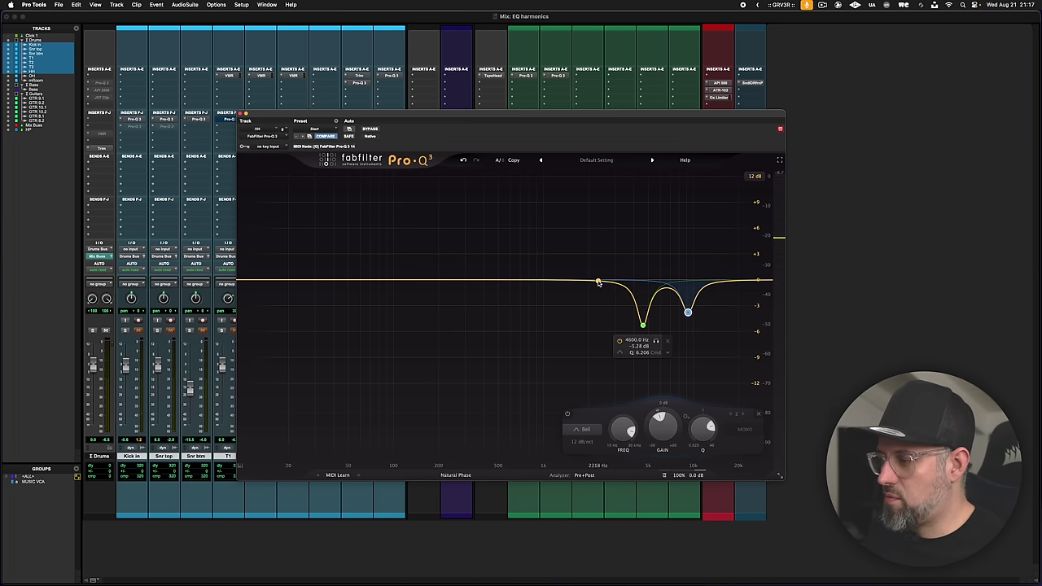
- Add a bell band at 2300 Hz, narrow its Q to about 4.2, and cut it to about -7 dB during playback
left_click_drag(598, 282, 590, 266)
type("2300")
key("Return")
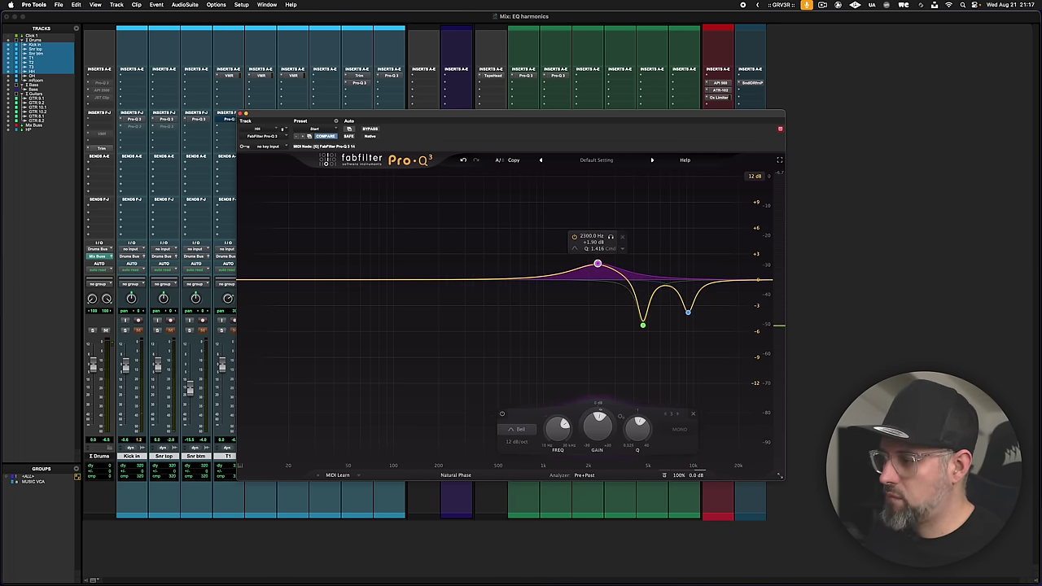
key("space")
scroll(602, 269, "up", 5)
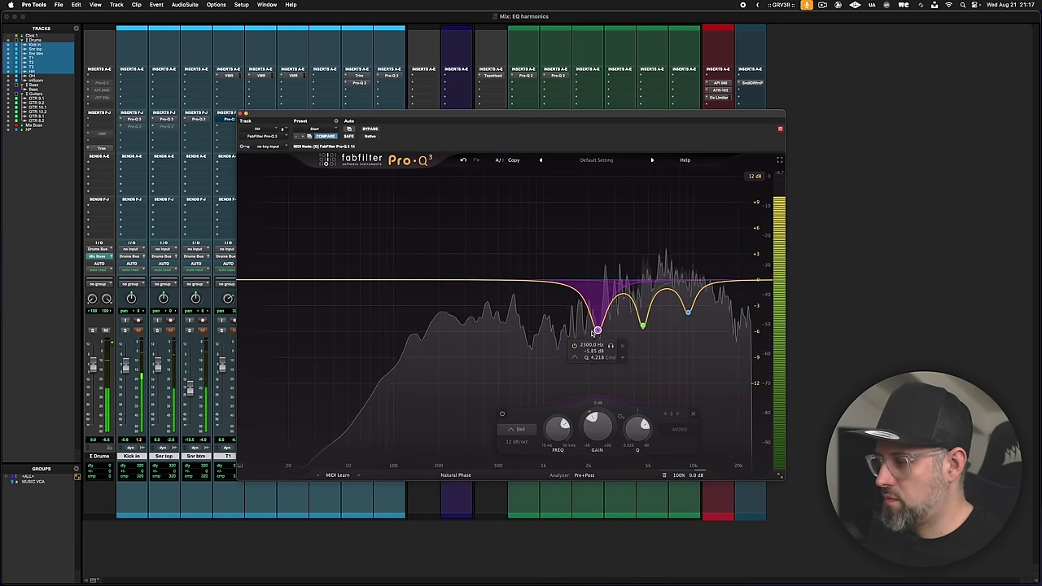
mouse_move(597, 338)
left_mouse_down()
mouse_move(600, 179)
mouse_move(596, 340)
left_mouse_up()
key("space")
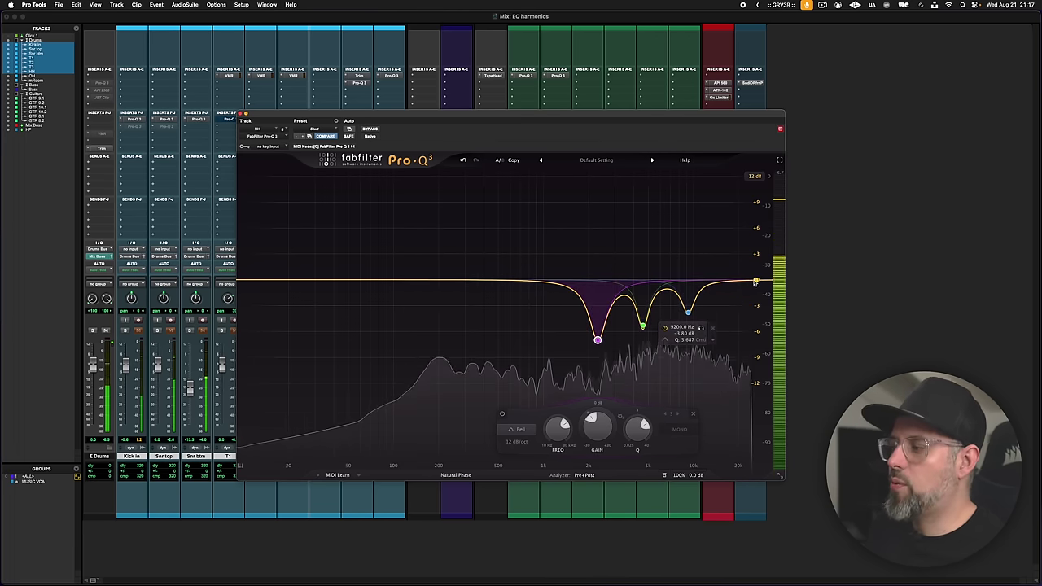
- Add a high shelf at about 1755 Hz with Q 0.3, boosted to about +4.7 dB, while listening
left_click_drag(761, 281, 579, 259)
key("space")
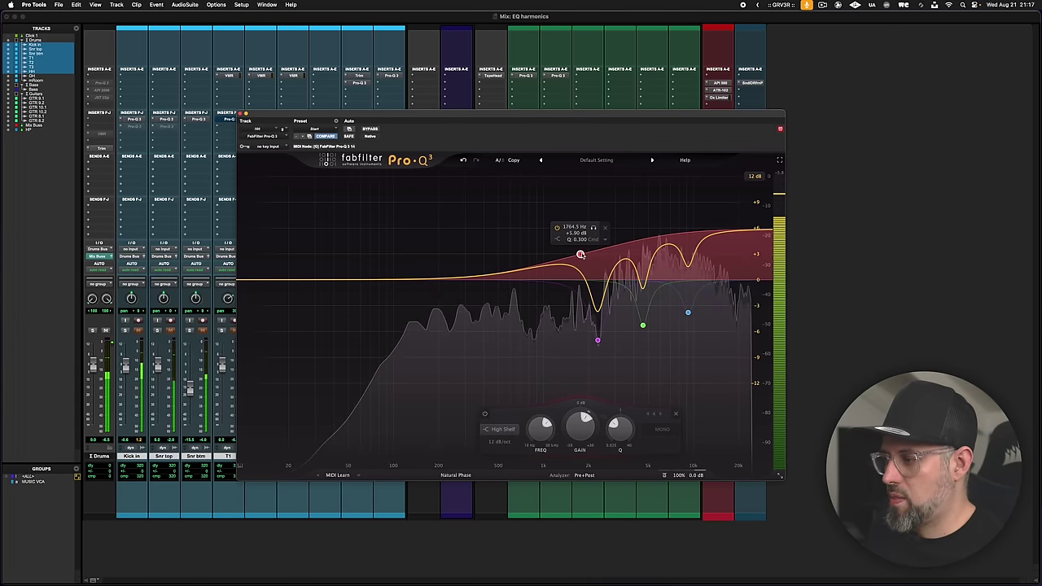
key("space")
- Select the three cut bands together and compare the hi-hat with them disabled and enabled during playback
left_click_drag(558, 280, 723, 378)
key("space")
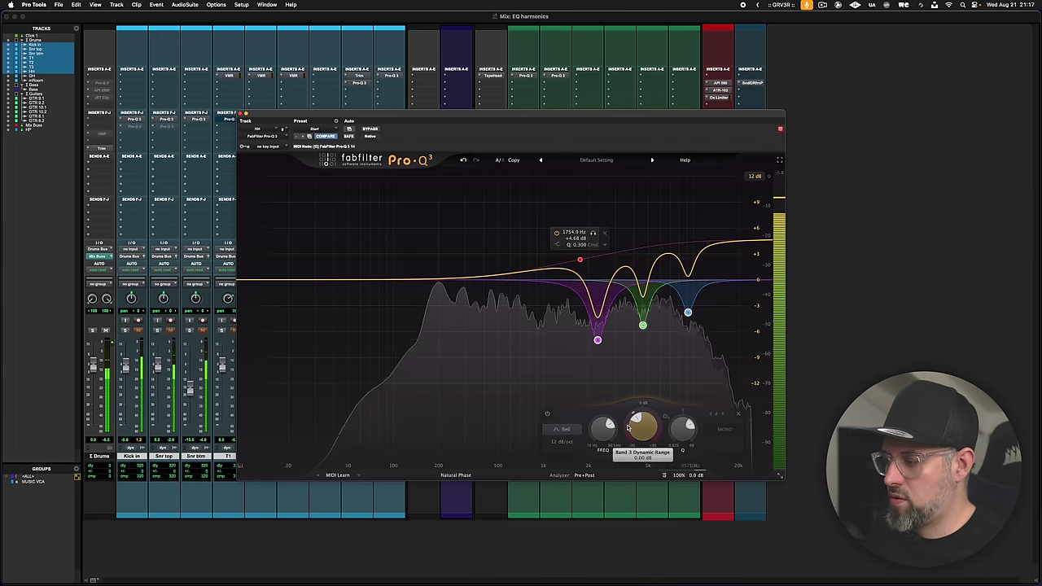
left_click(547, 414)
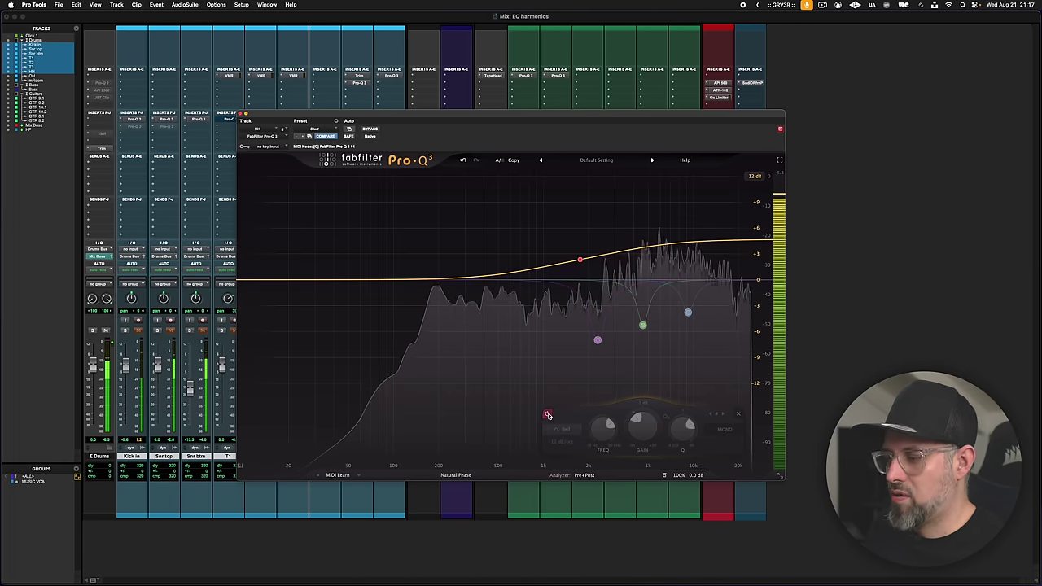
left_click(548, 414)
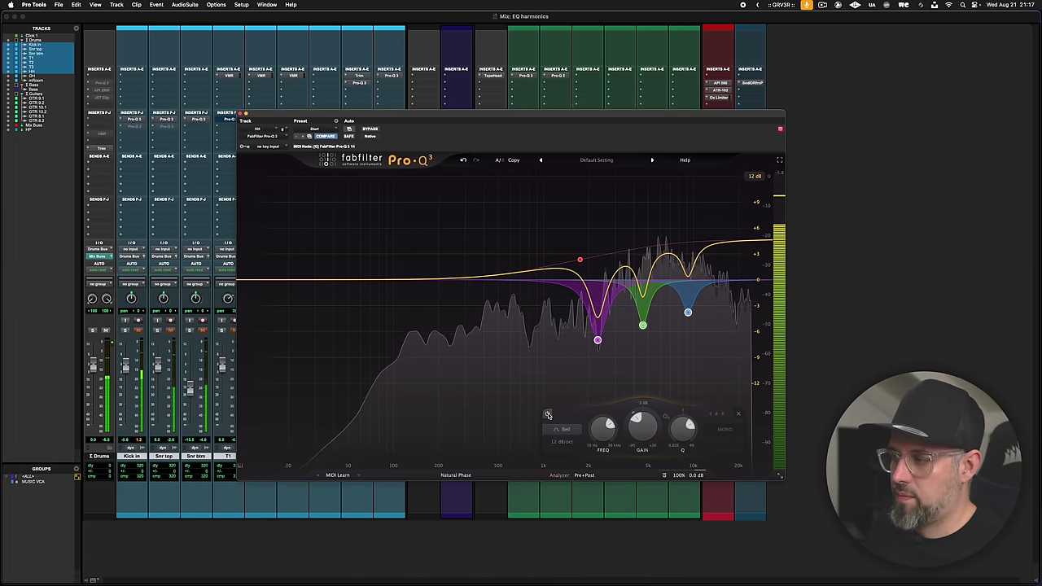
key("space")
- Close the new hi-hat EQ, remove it from the HH track, and open the track's original Pro-Q 3
left_click(241, 112)
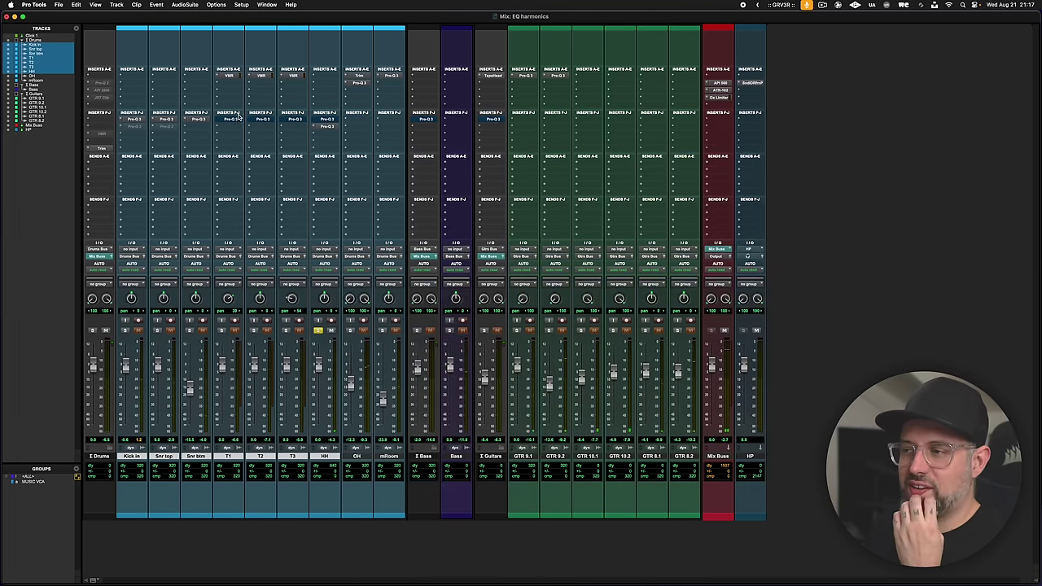
left_click(313, 128)
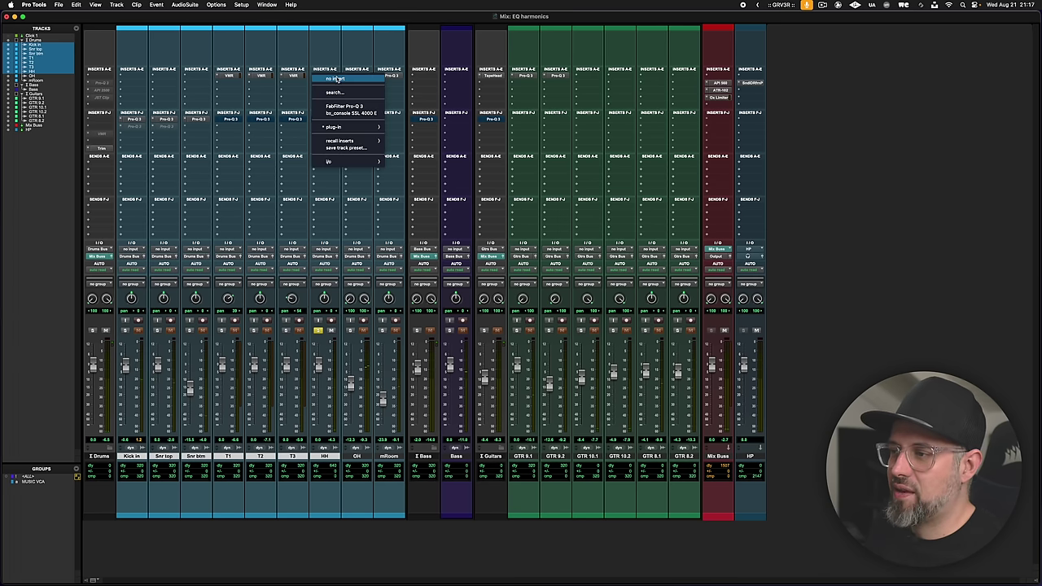
left_click(325, 121)
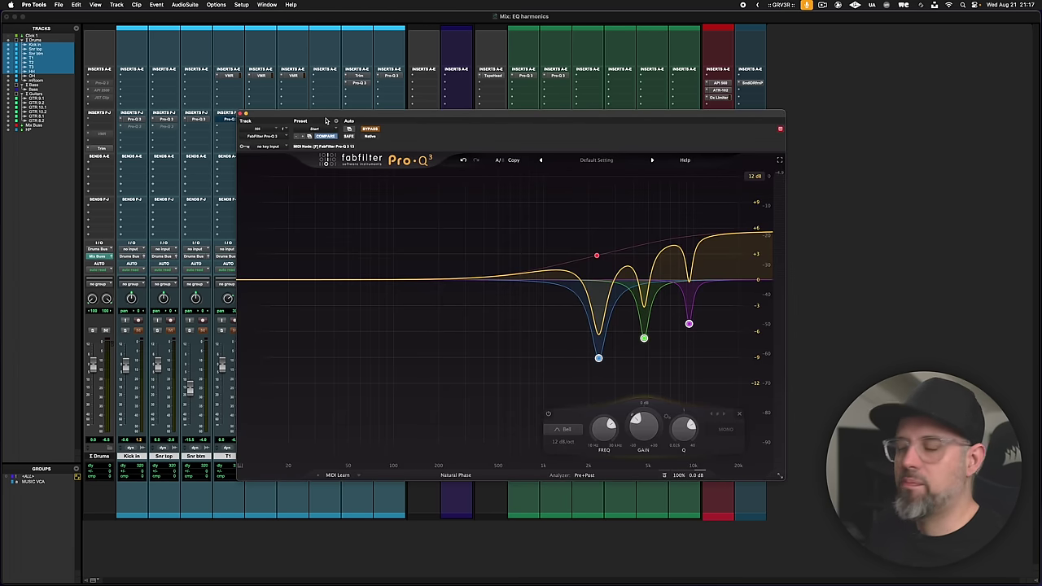
- Close the hi-hat EQ, enable the Pro-Q 3 inserts on the toms and HH, and play the soloed drum bus
left_click(242, 114)
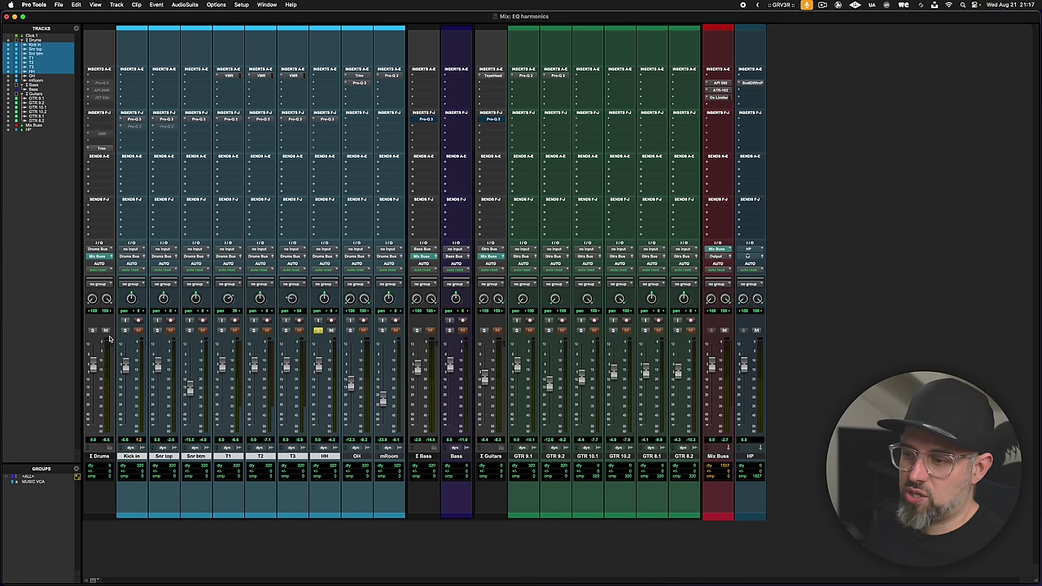
key("space")
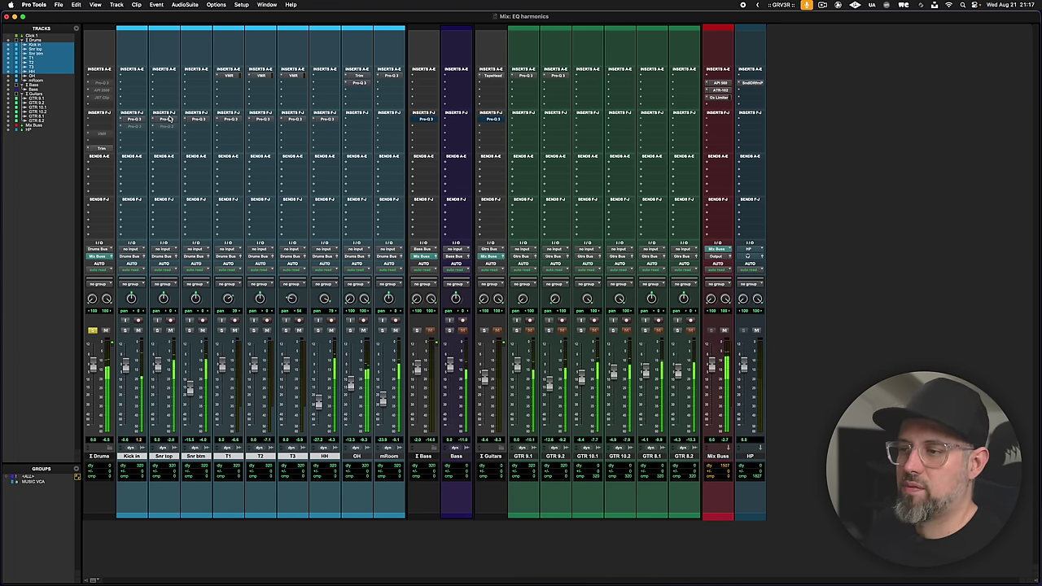